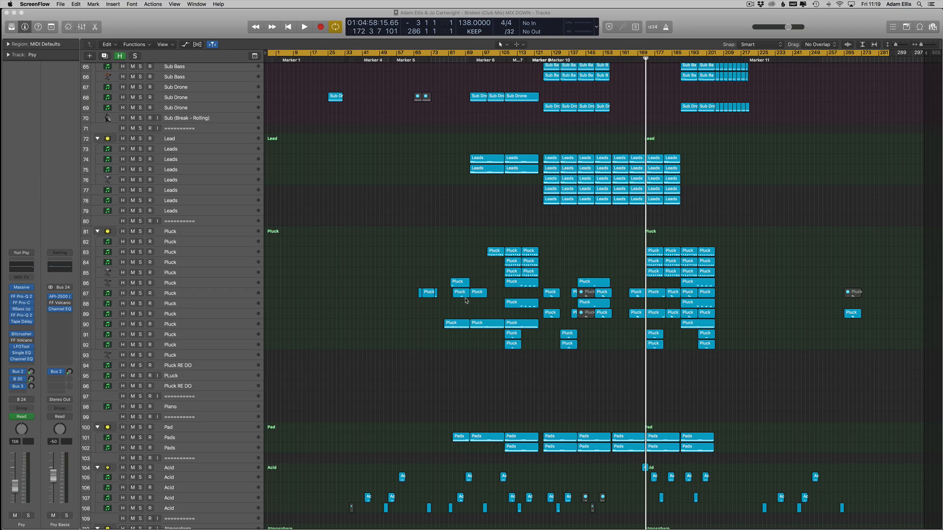
Set the cycle range from bar 157 to about bar 172
scroll(466, 301, down, 15)
key(super+Down)
key(super+Right)
scroll(466, 280, up, 15)
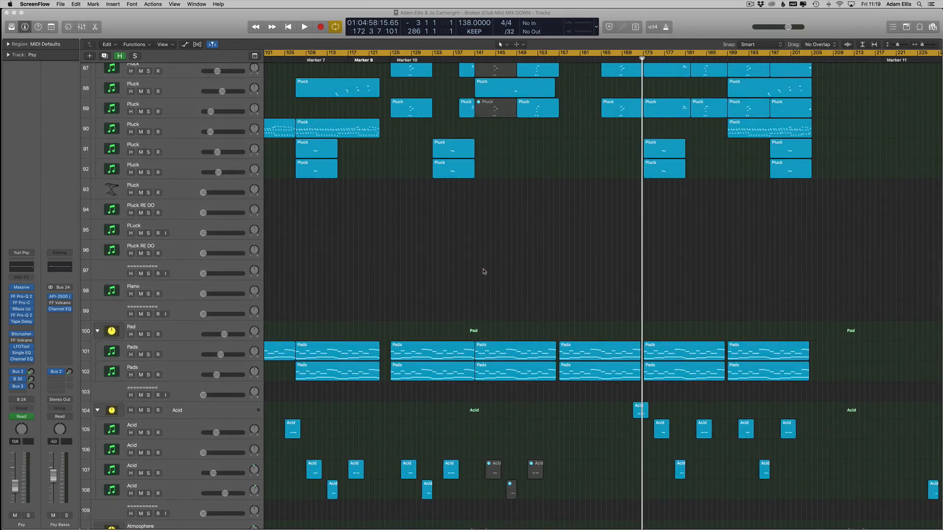
scroll(484, 271, up, 10)
key(super+Right)
click(366, 52)
click(366, 52)
click(366, 52)
drag(366, 51, 526, 53)
scroll(421, 137, up, 20)
scroll(390, 135, down, 5)
scroll(390, 135, up, 10)
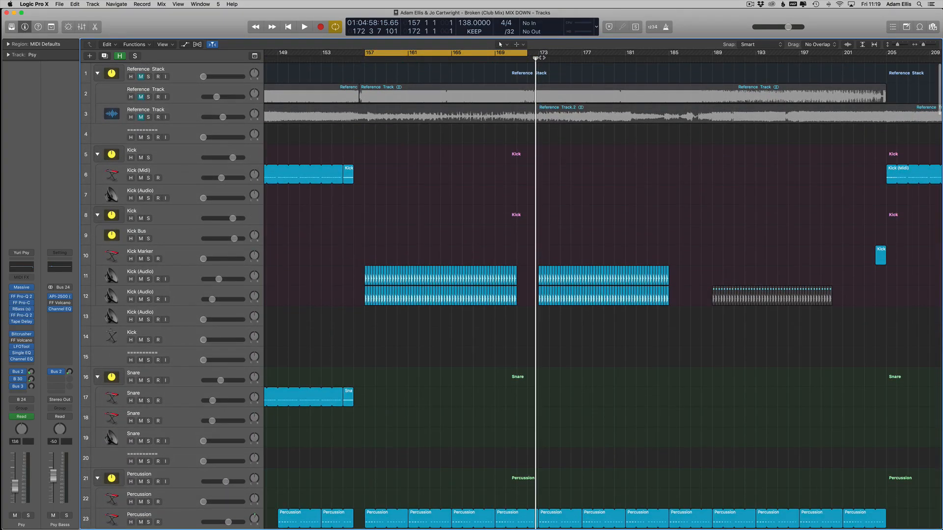
Start playback from around bar 88 and set the cycle range from bar 91 to bar 126
key(space)
key(c)
scroll(329, 64, left, 15)
scroll(328, 65, left, 1)
click(340, 59)
scroll(344, 74, down, 15)
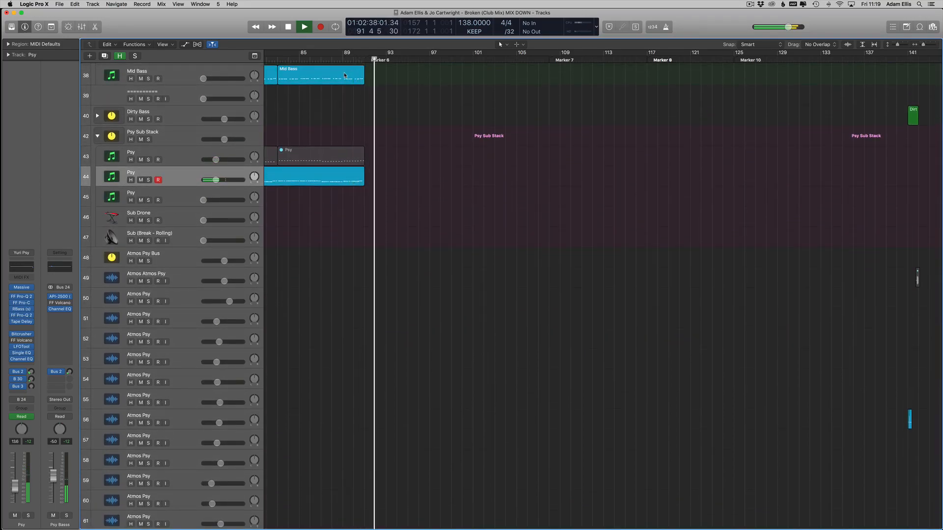
drag(365, 53, 734, 53)
Select Vocals track 154 in the Vocal stack and zoom in on its regions
scroll(532, 219, down, 20)
scroll(531, 218, down, 20)
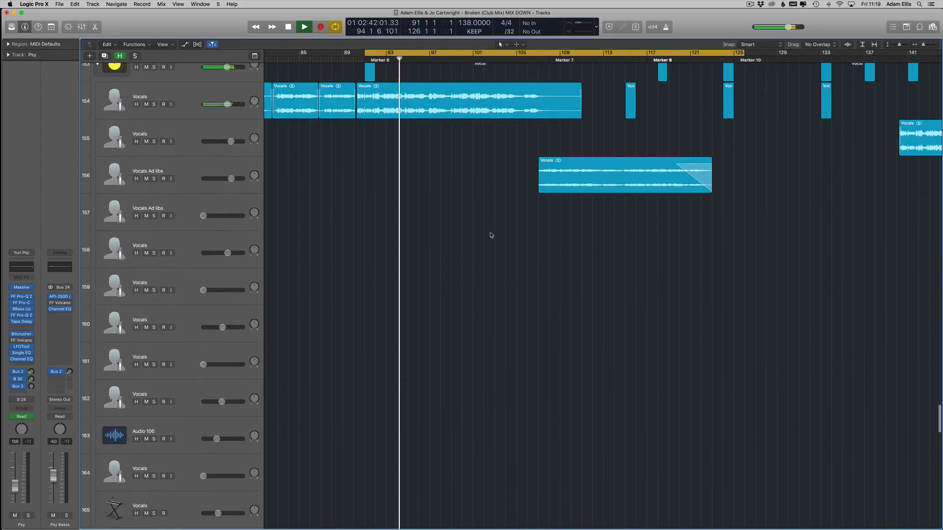
scroll(490, 236, up, 3)
click(189, 202)
key(z)
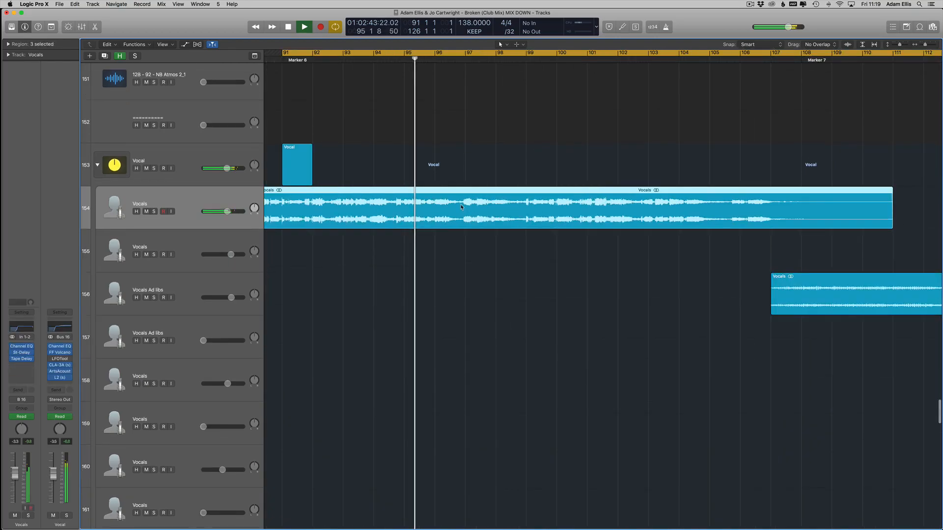
Set the cycle range from bar 90 to bar 113, around the long vocal region on track 154
key(super+Down)
key(super+Down)
key(super+Left)
key(super+Left)
drag(335, 53, 702, 100)
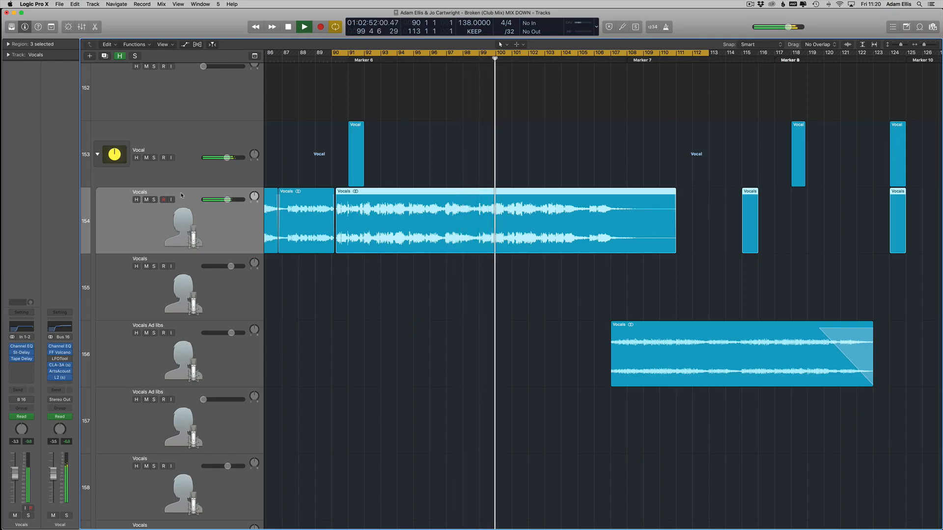
Solo Vocals track 154 and restart playback from the beginning of the cycle range
click(153, 199)
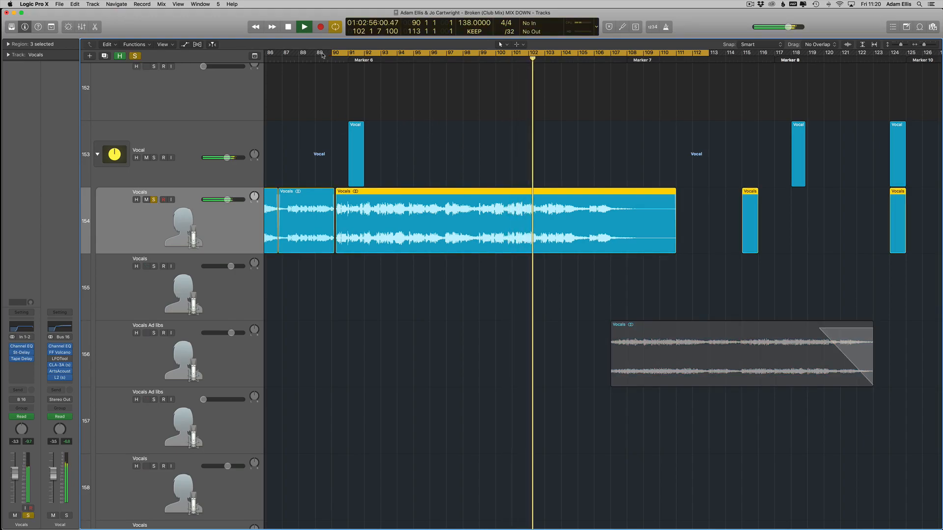
key(space)
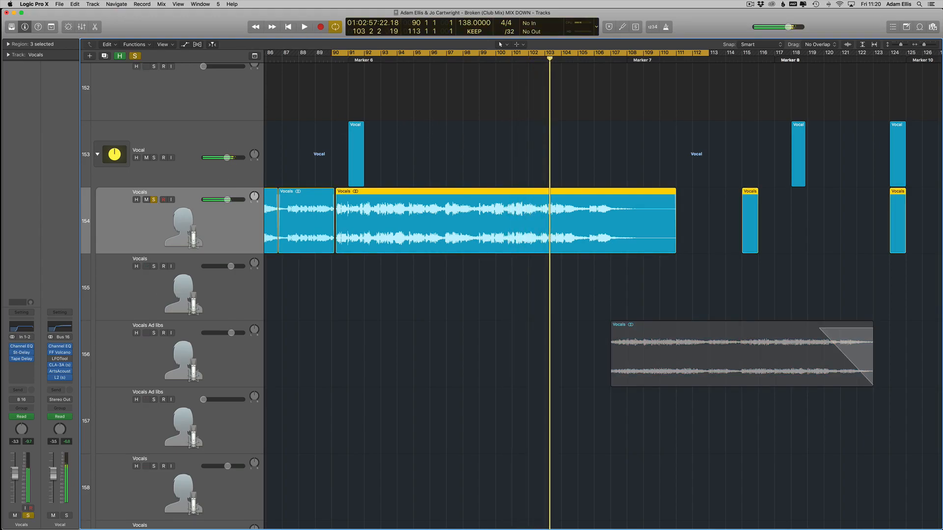
key(space)
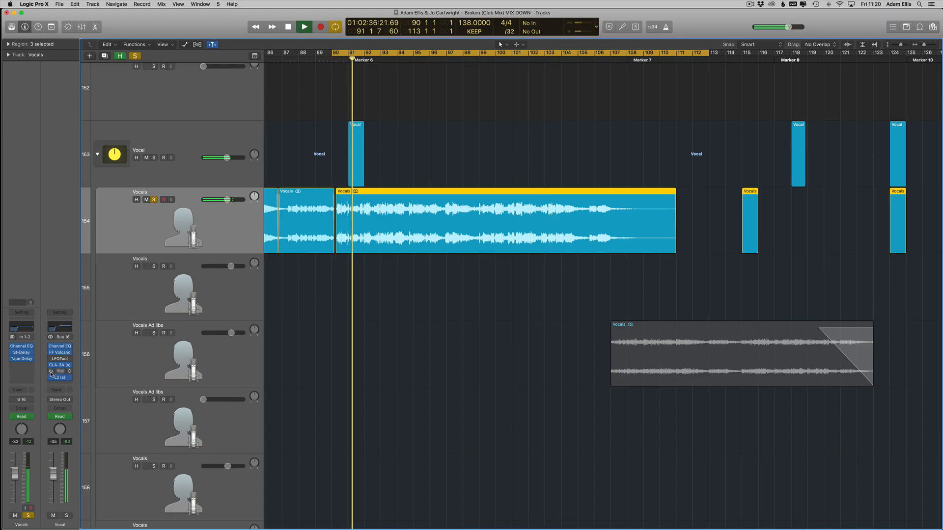
Solo Sub Drone track 68 alongside the vocals and set the cycle range from bar 89 to bar 123
scroll(363, 189, up, 10)
ctrl+alt+click(364, 189)
scroll(360, 193, up, 20)
scroll(321, 212, up, 20)
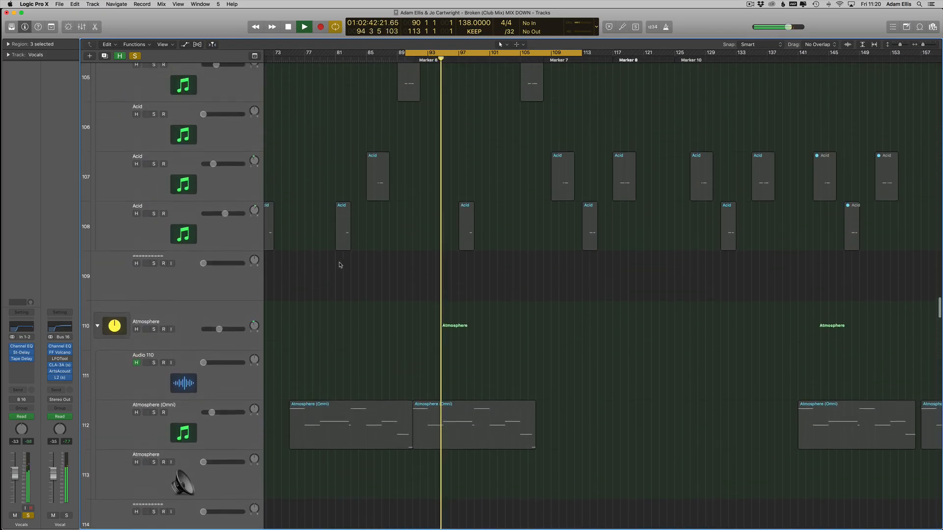
scroll(332, 260, up, 12)
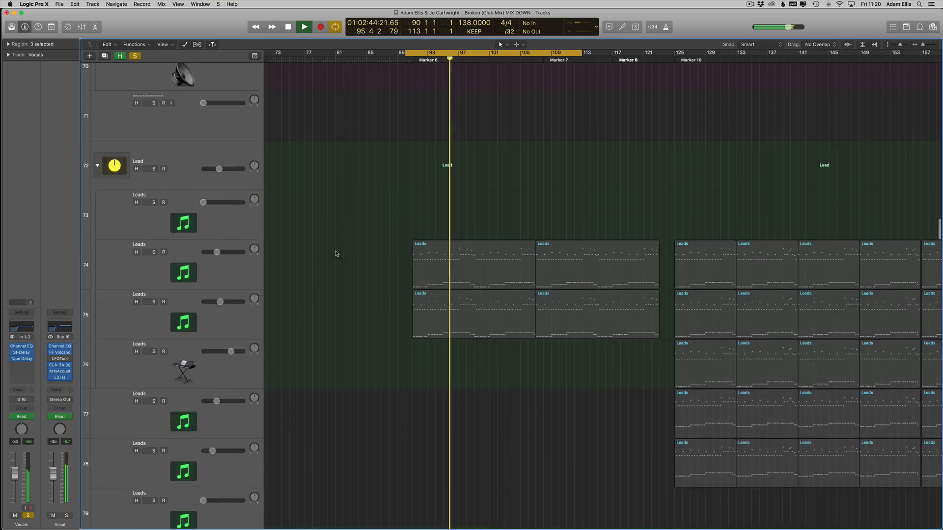
click(154, 347)
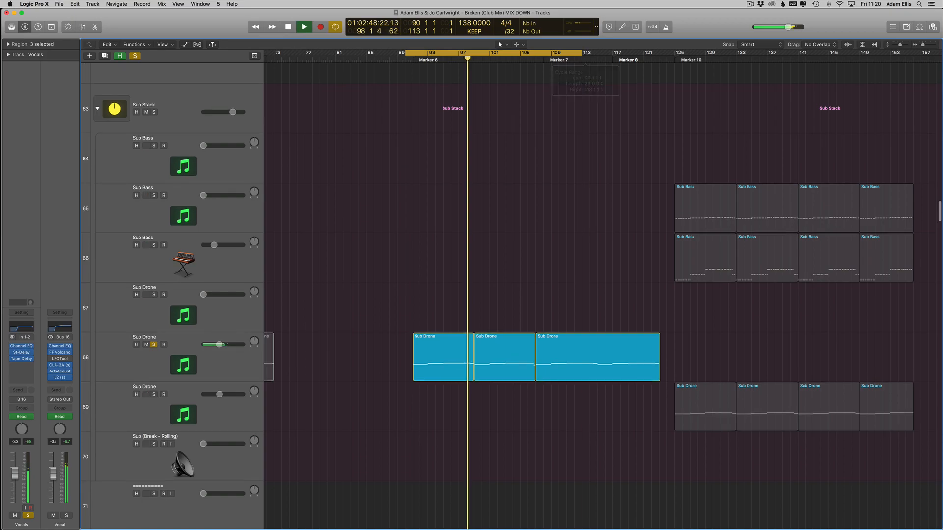
drag(399, 54, 659, 74)
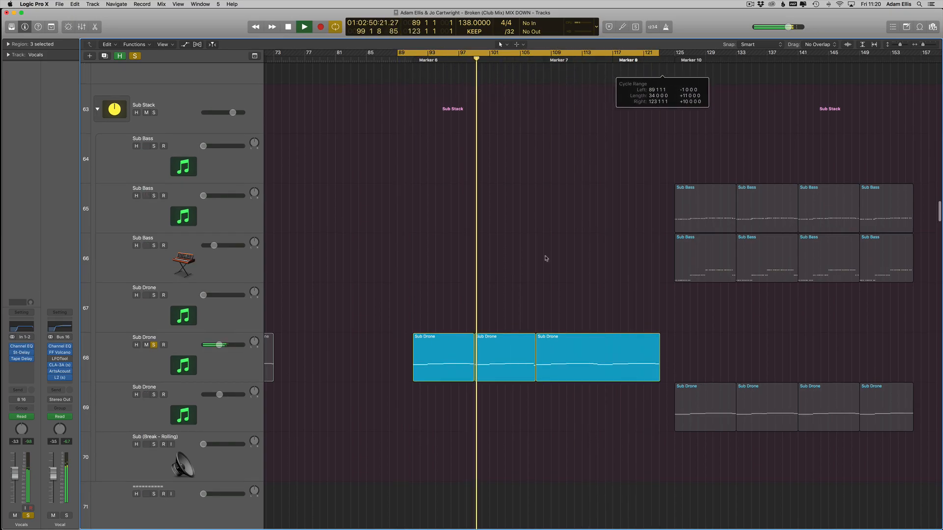
Return to Vocals track 154, set the cycle range from bar 74 to bar 116, and stop playback
scroll(415, 285, down, 20)
scroll(424, 264, down, 10)
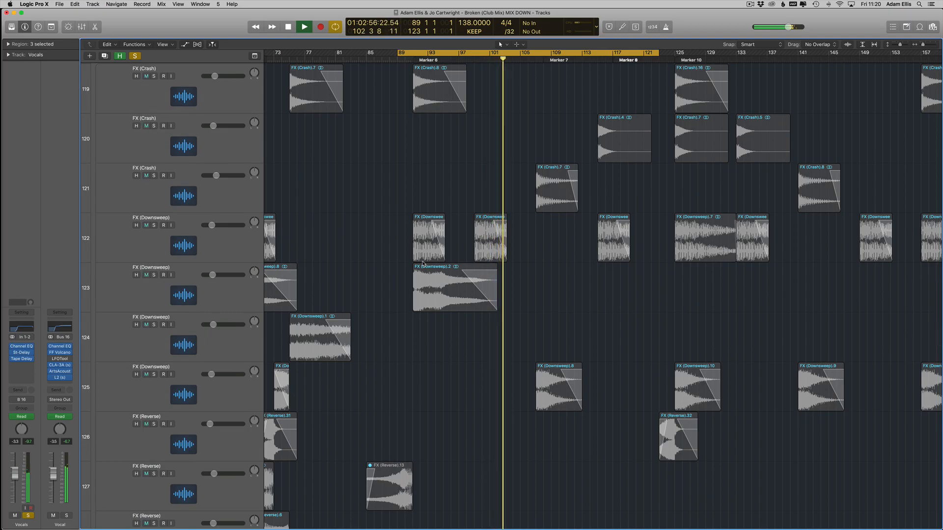
key(z)
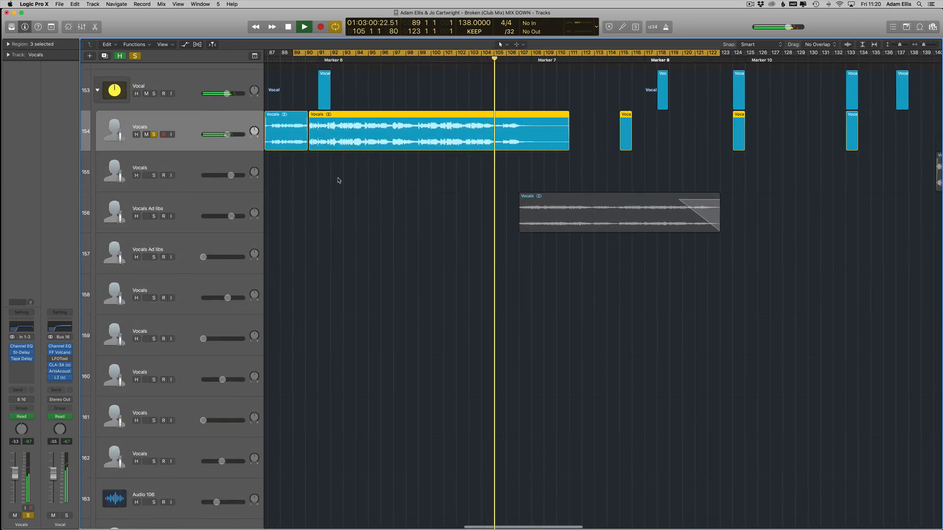
scroll(384, 182, left, 1)
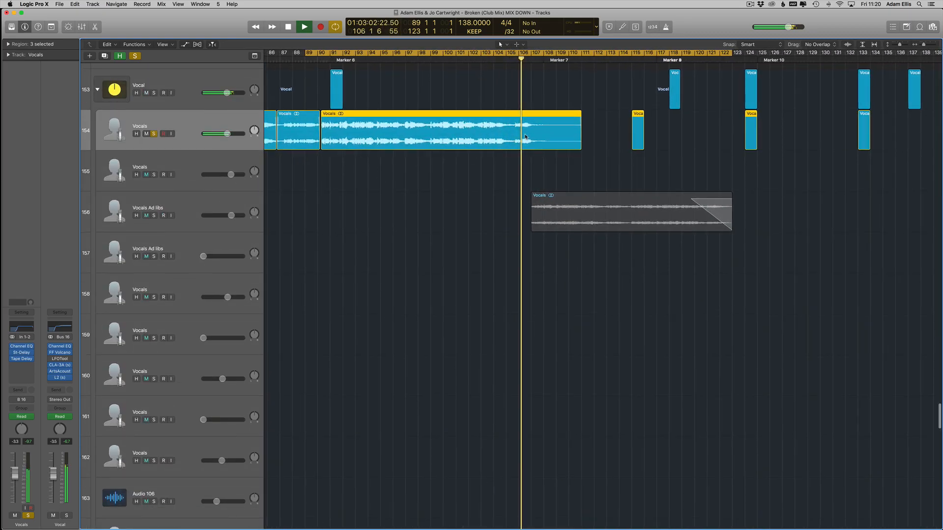
scroll(452, 168, left, 5)
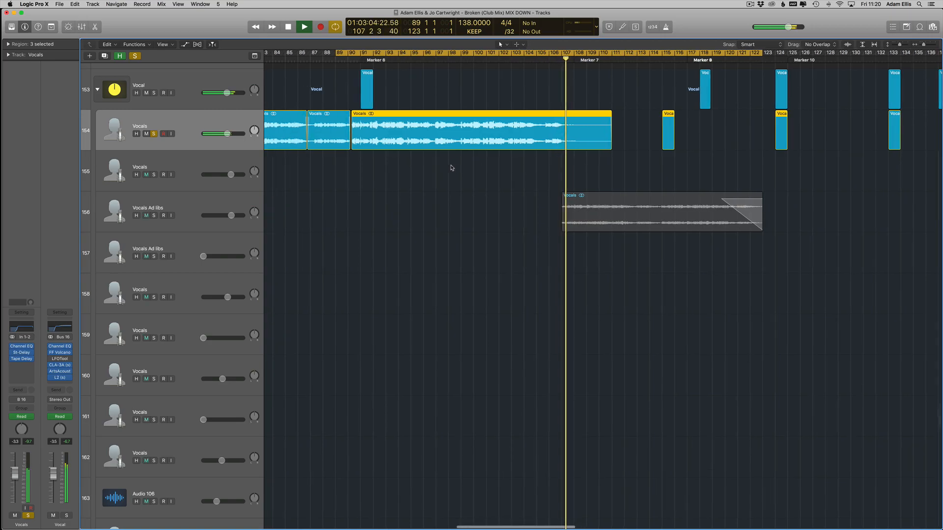
drag(275, 53, 807, 92)
key(space)
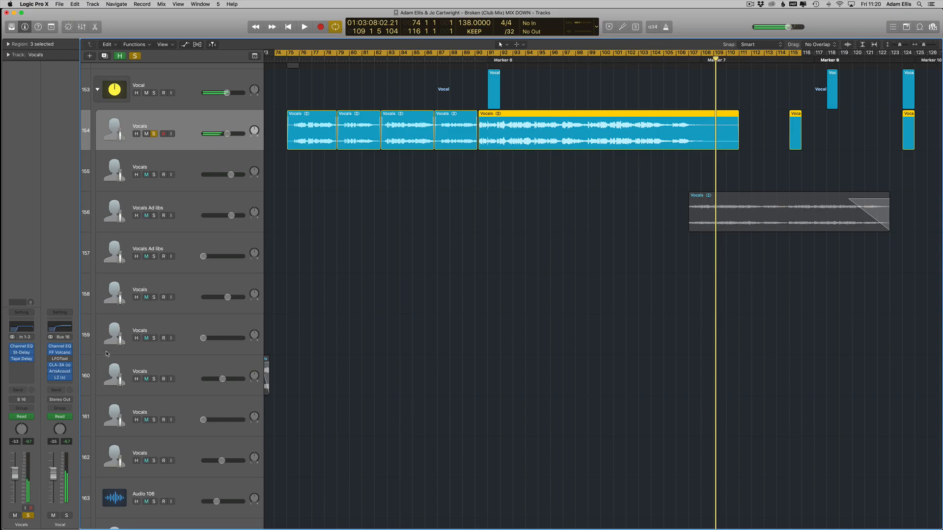
Shorten the cycle range to end at bar 112 and place the playhead in bar 74, keeping Vocals track 154 soloed
click(155, 134)
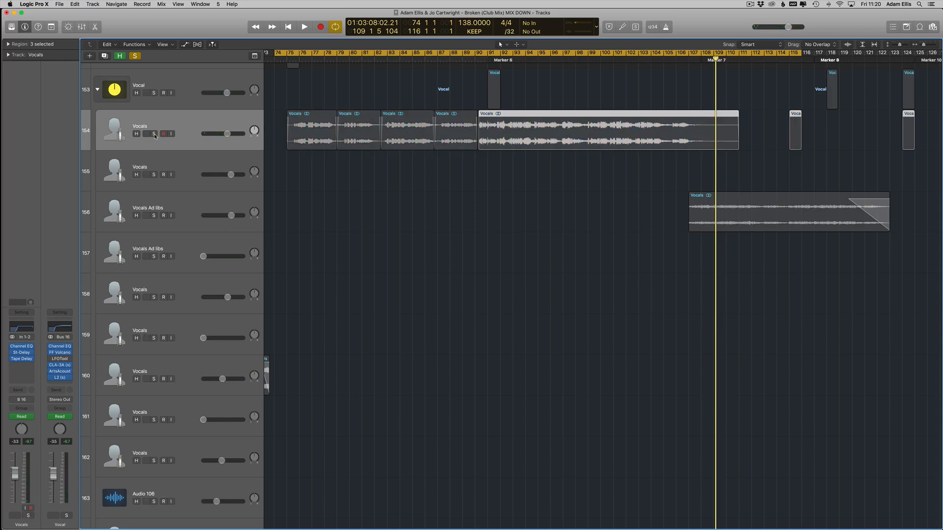
click(154, 134)
scroll(491, 98, left, 1)
drag(811, 53, 759, 126)
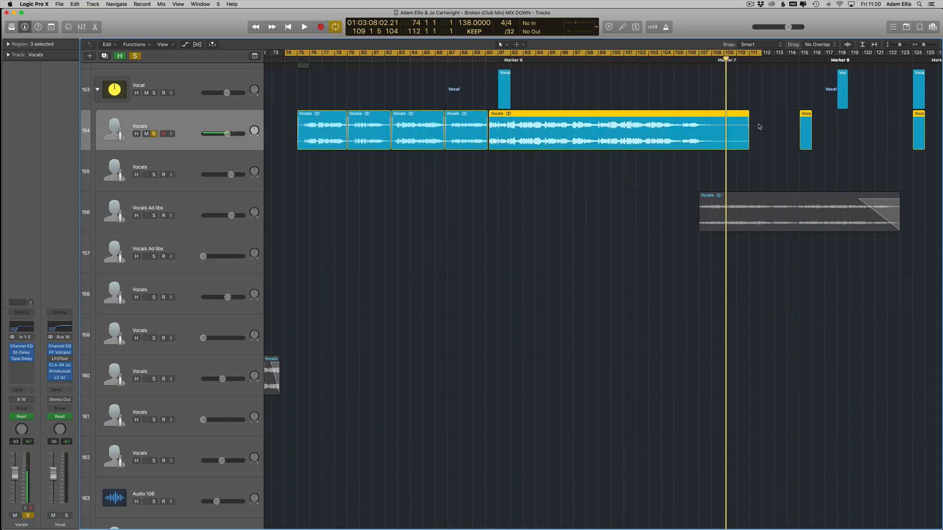
click(290, 57)
click(290, 53)
click(290, 54)
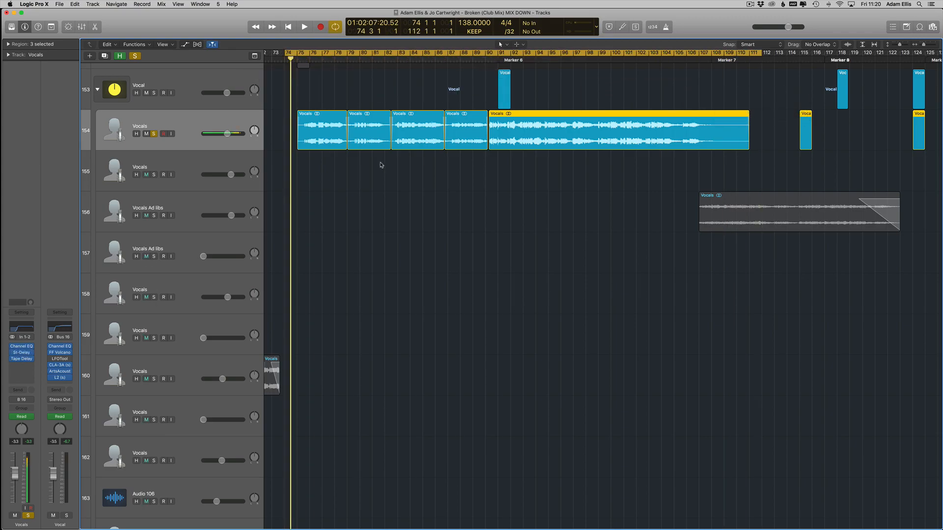
Show the track automation and set the cycle range from bar 103 to bar 122 around the Tape Delay wet ramp
key(a)
scroll(524, 142, left, 5)
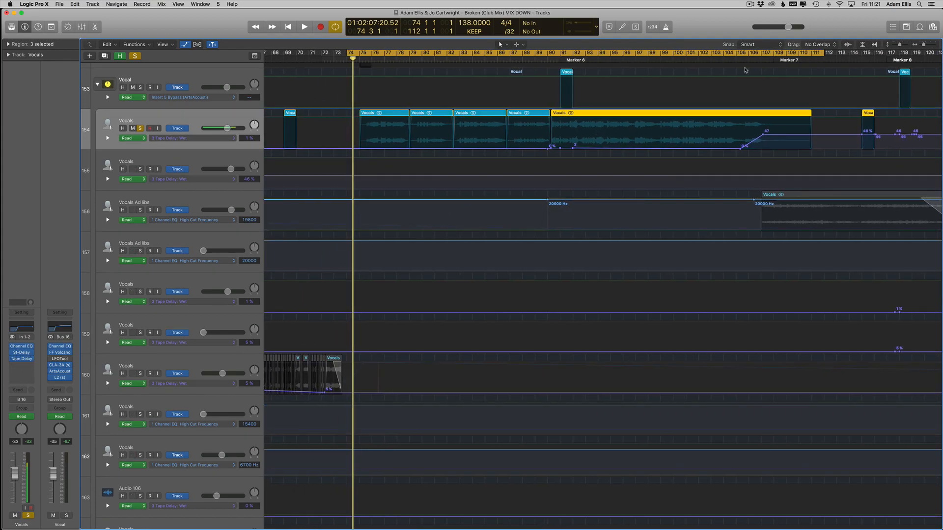
scroll(714, 53, down, 1)
drag(714, 53, 939, 55)
scroll(755, 195, right, 10)
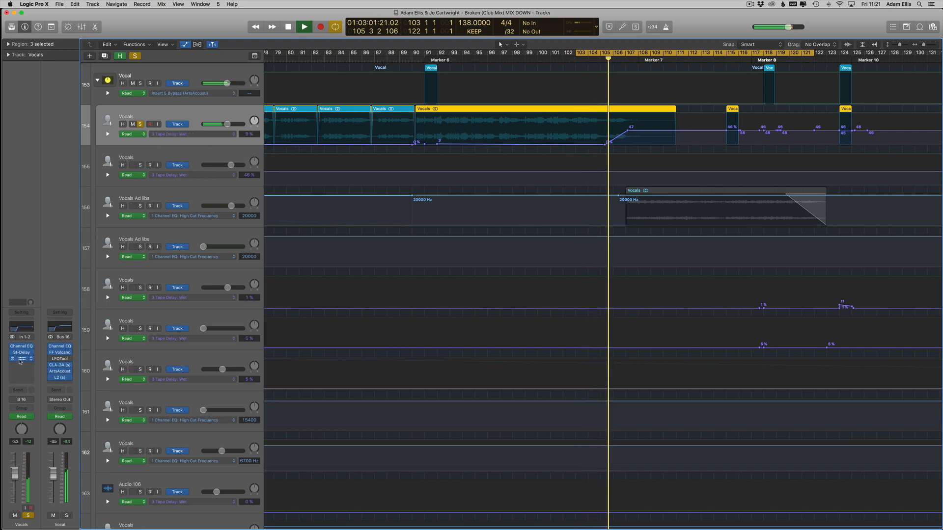
Review the Tape Delay on Vocals track 154 and compare it bypassed and active while looping bars 105 to 125
click(21, 359)
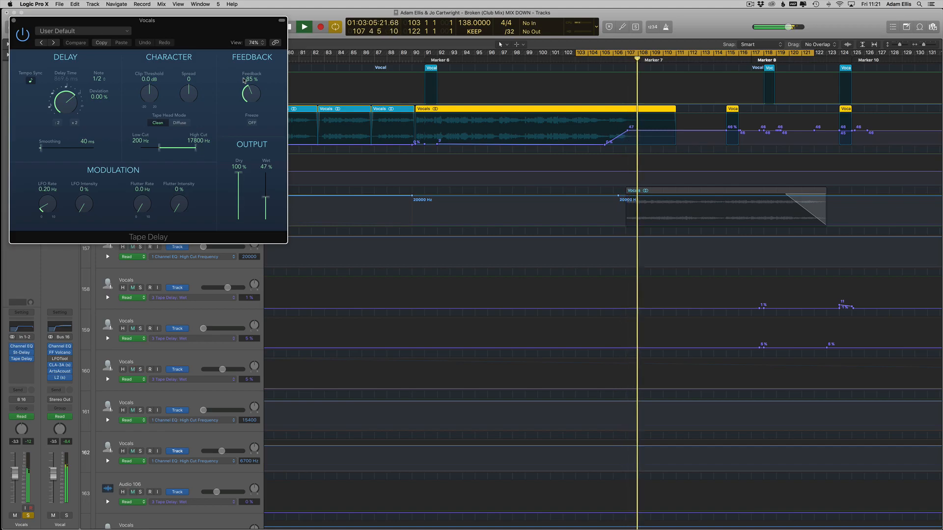
key(super+w)
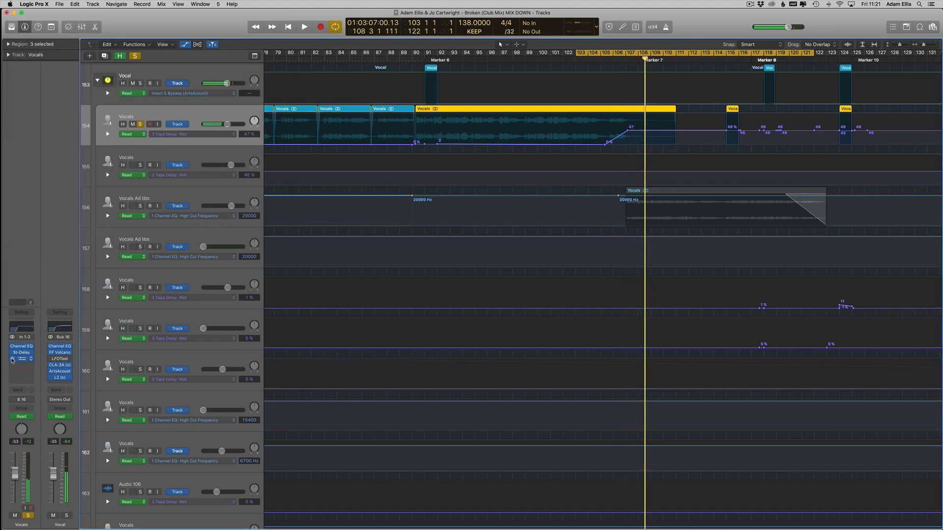
drag(604, 53, 853, 52)
key(space)
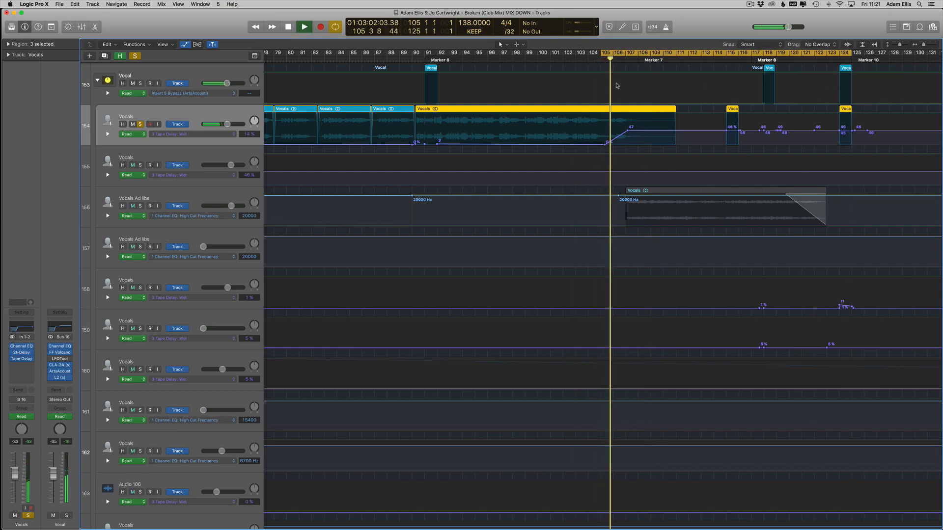
click(13, 359)
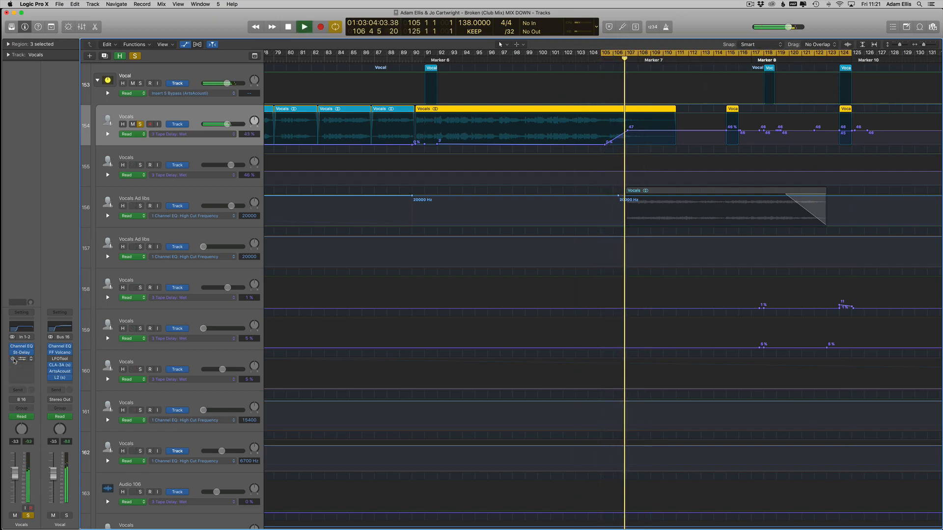
click(14, 359)
key(space)
Set the cycle range from bar 74 to about bar 110 and enlarge the vocal tracks vertically
scroll(335, 84, left, 5)
drag(324, 53, 785, 68)
key(super+Down)
key(super+Down)
scroll(537, 253, up, 5)
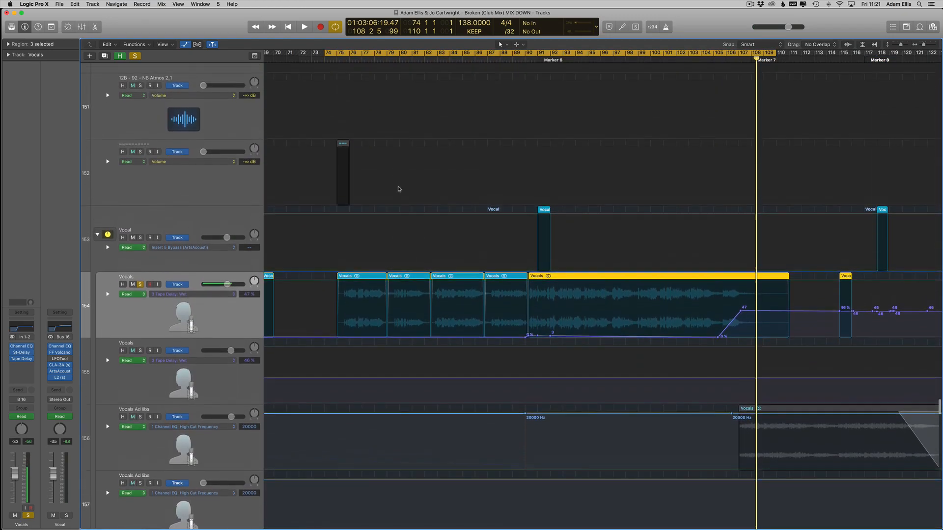
scroll(178, 306, down, 3)
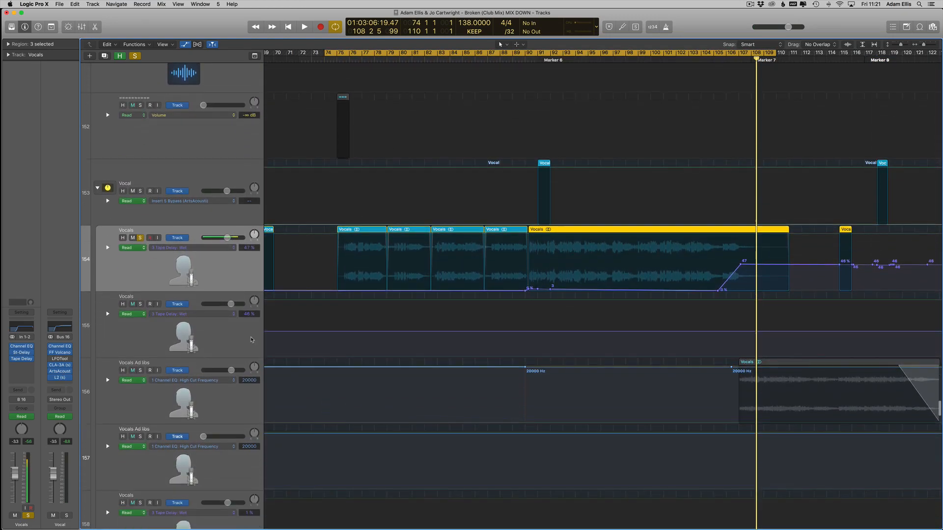
Examine the Channel EQ curve on the Vocal bus, and close the open plug-in windows
click(64, 328)
drag(167, 32, 343, 74)
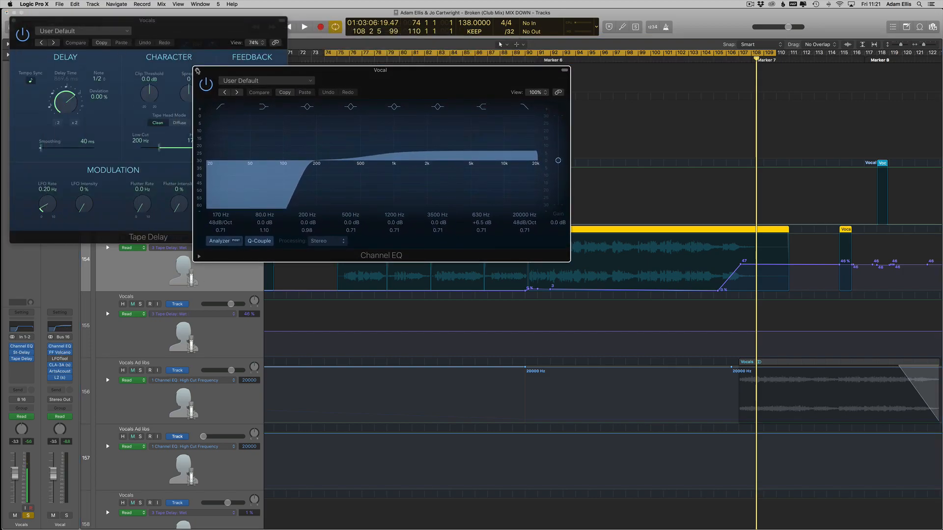
click(198, 70)
click(12, 21)
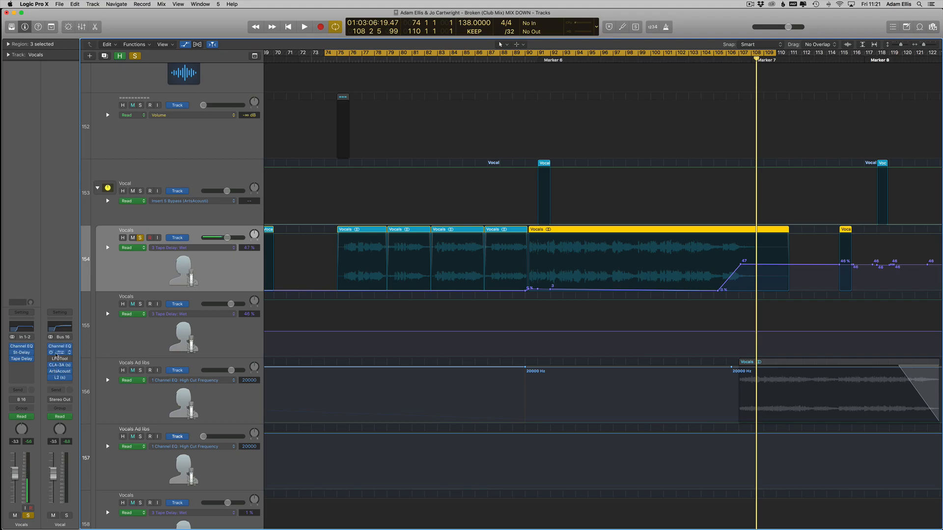
Examine the FF Volcano 2 filter on the Vocal bus and the vocal automation across the arrangement
key(z)
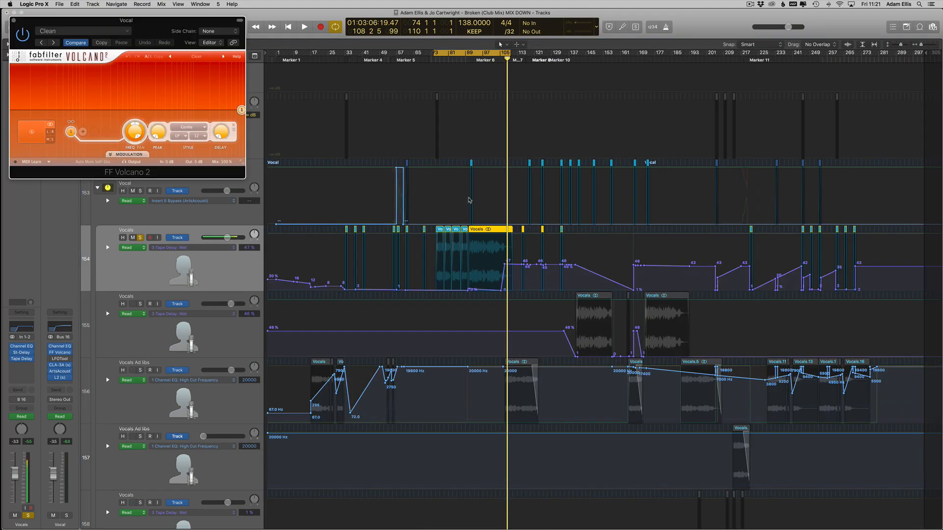
key(super+Right)
key(super+Right)
key(super+Right)
key(super+Right)
scroll(404, 238, right, 2)
scroll(404, 238, left, 8)
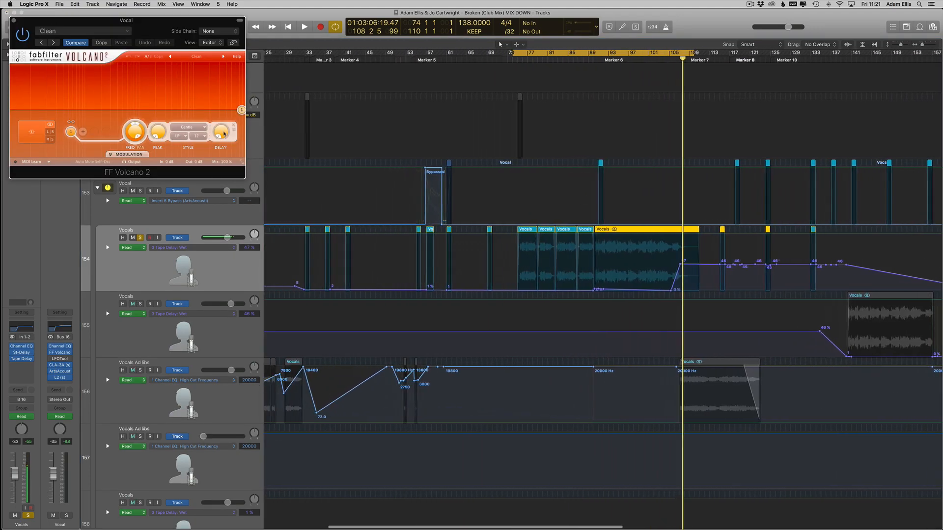
click(14, 21)
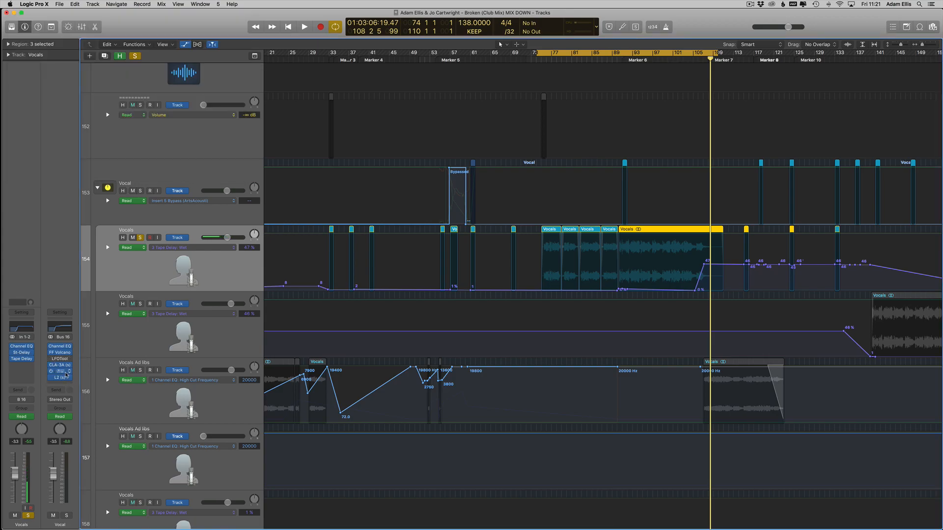
key(super+Right)
key(super+Right)
key(super+Right)
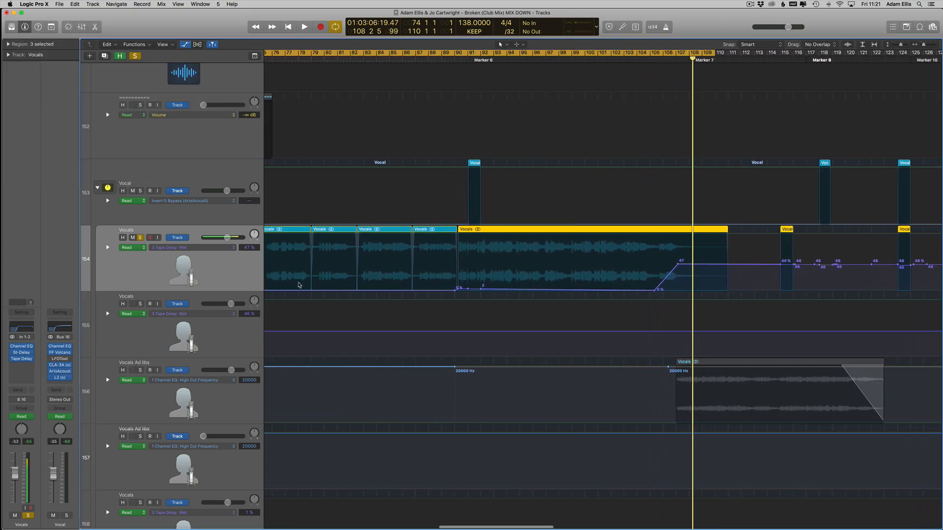
Examine the CLA-3A compressor settings on the Vocal bus
scroll(267, 224, left, 1)
scroll(497, 160, right, 1)
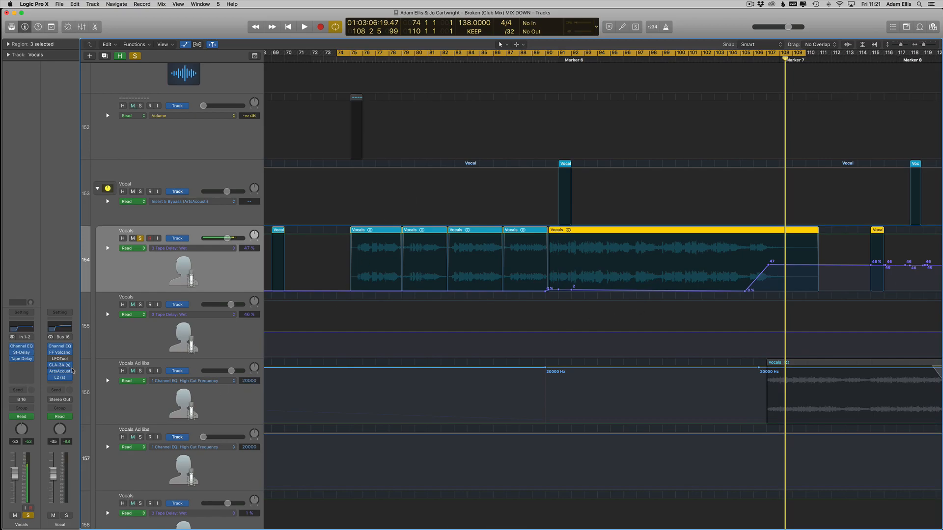
click(56, 366)
drag(130, 20, 475, 311)
drag(341, 51, 830, 142)
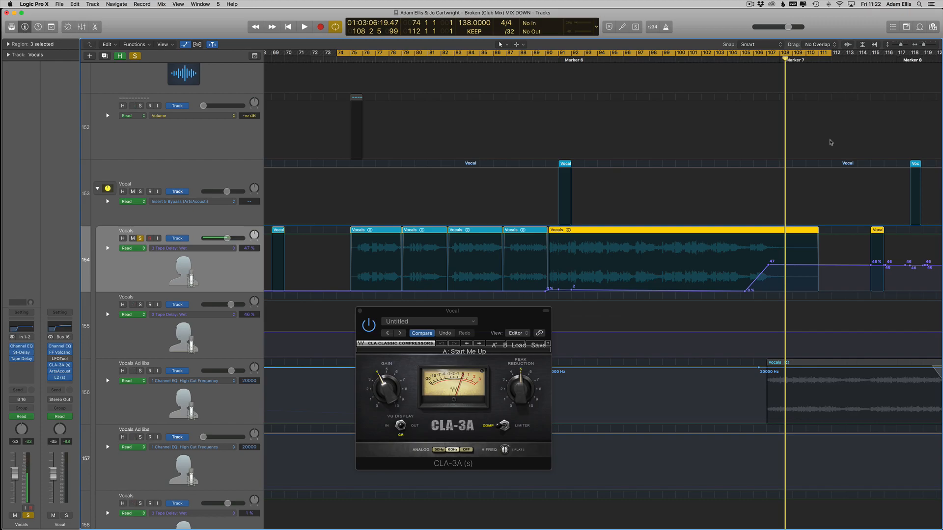
drag(434, 317, 406, 166)
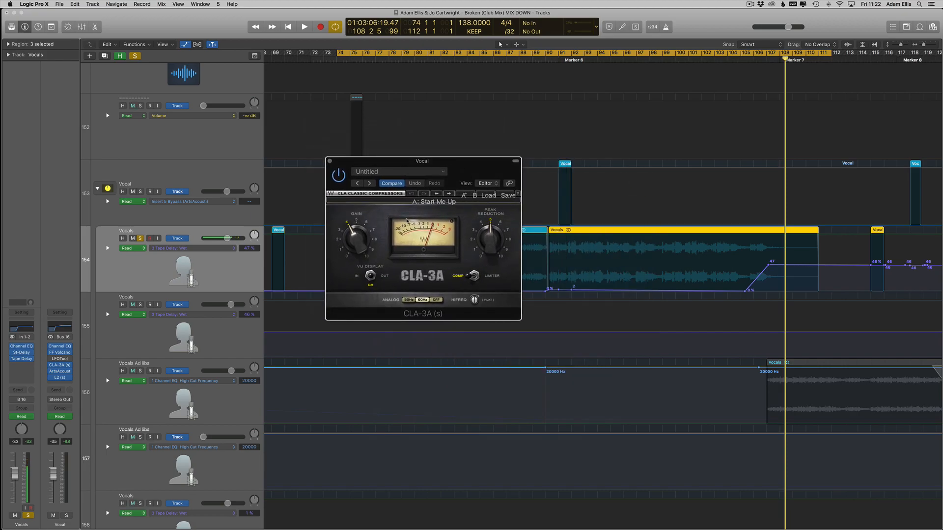
drag(419, 179, 386, 205)
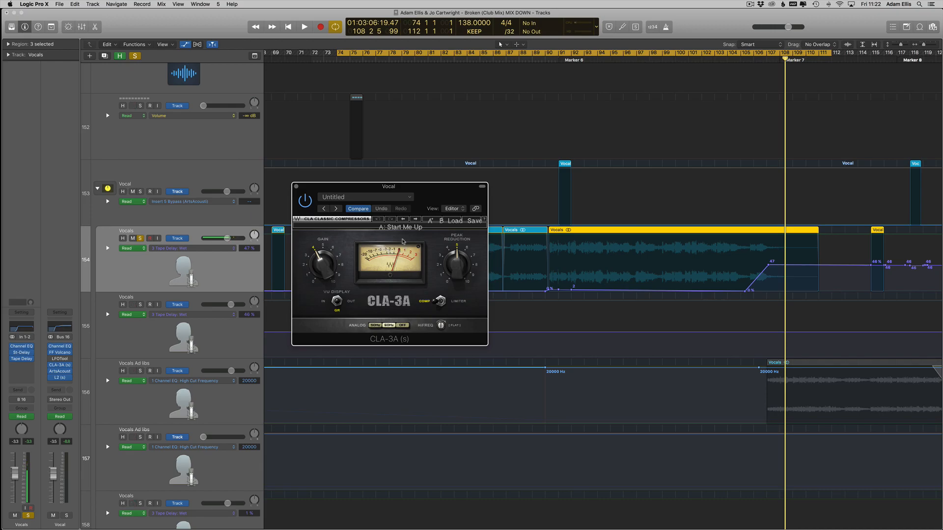
drag(376, 190, 394, 258)
Play the soloed vocals through the CLA-3A and hide the track automation
key(space)
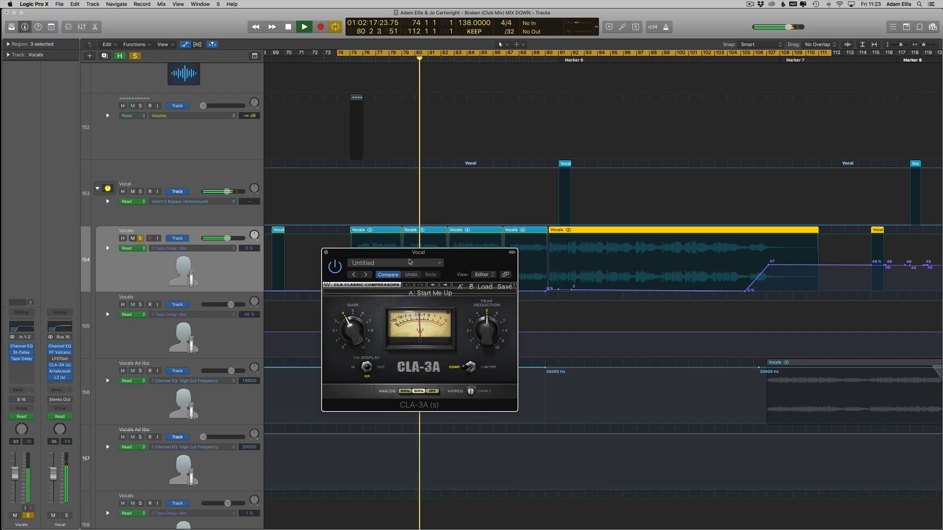
drag(415, 252, 421, 307)
key(a)
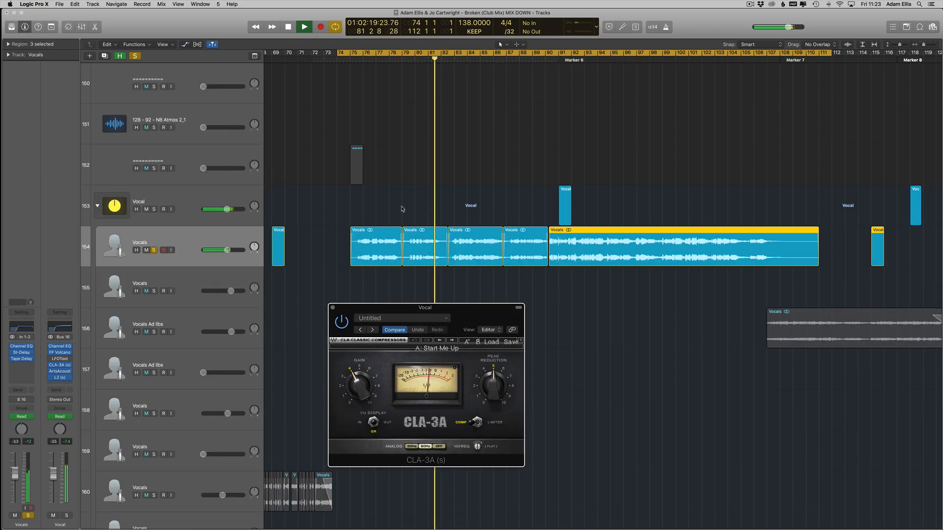
Find Atmosphere (Omni) track 112 and audition it soloed together with the vocals, ending with playback stopped
scroll(402, 208, up, 15)
click(152, 248)
scroll(393, 235, up, 15)
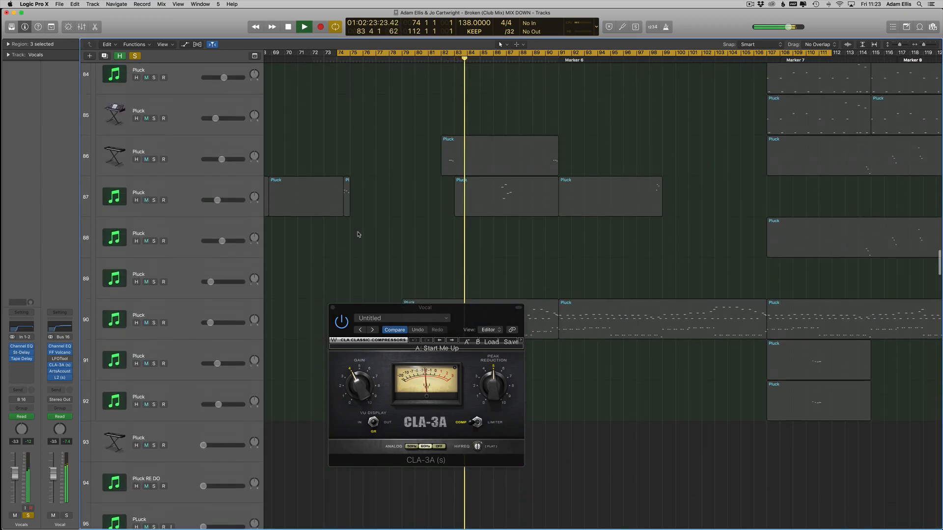
scroll(366, 238, up, 13)
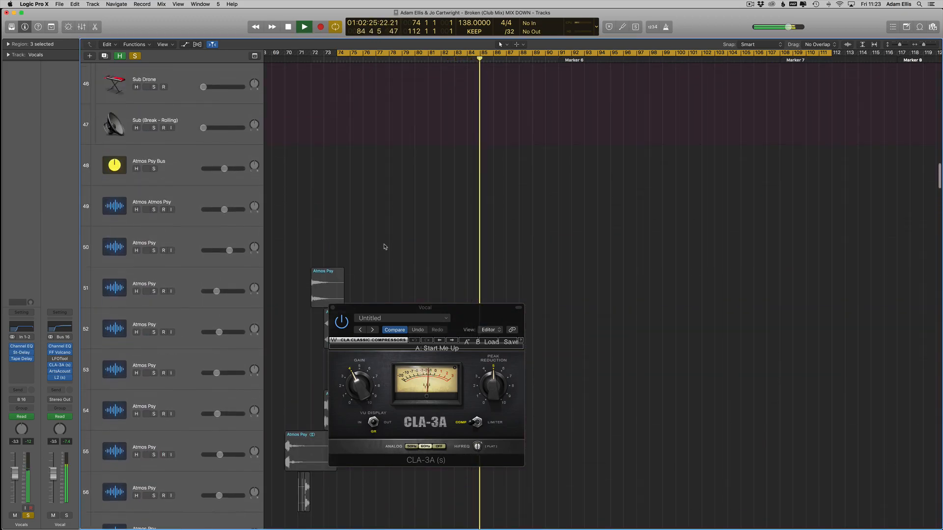
scroll(384, 247, up, 5)
scroll(368, 221, down, 17)
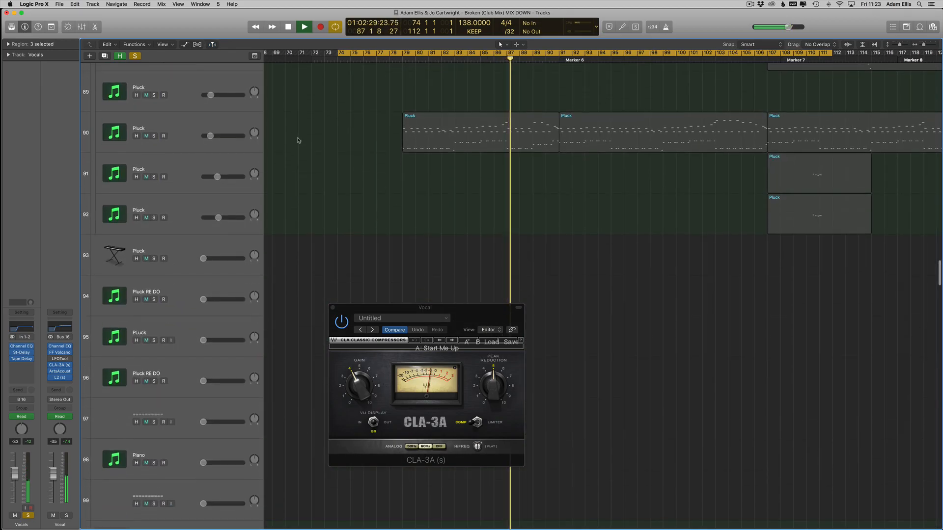
scroll(311, 147, up, 1)
click(154, 146)
scroll(305, 187, up, 6)
scroll(307, 186, down, 5)
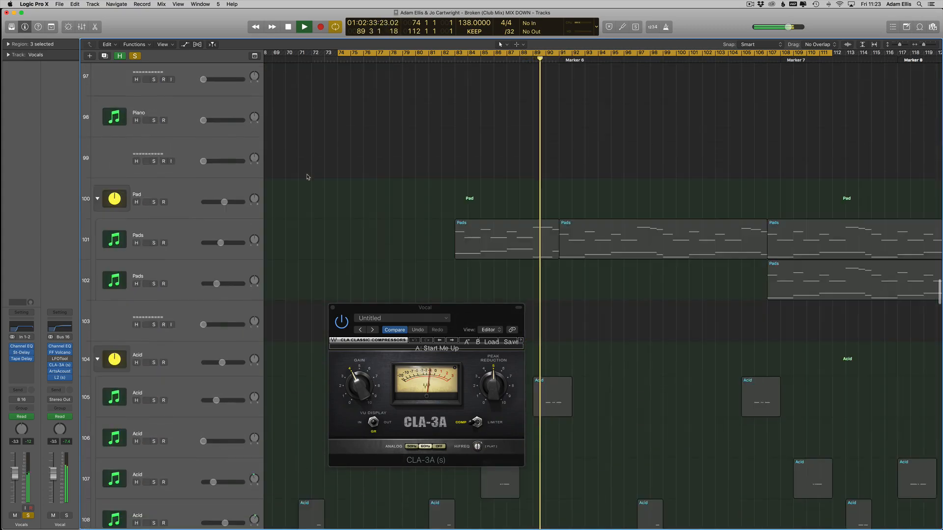
scroll(304, 169, down, 5)
click(154, 123)
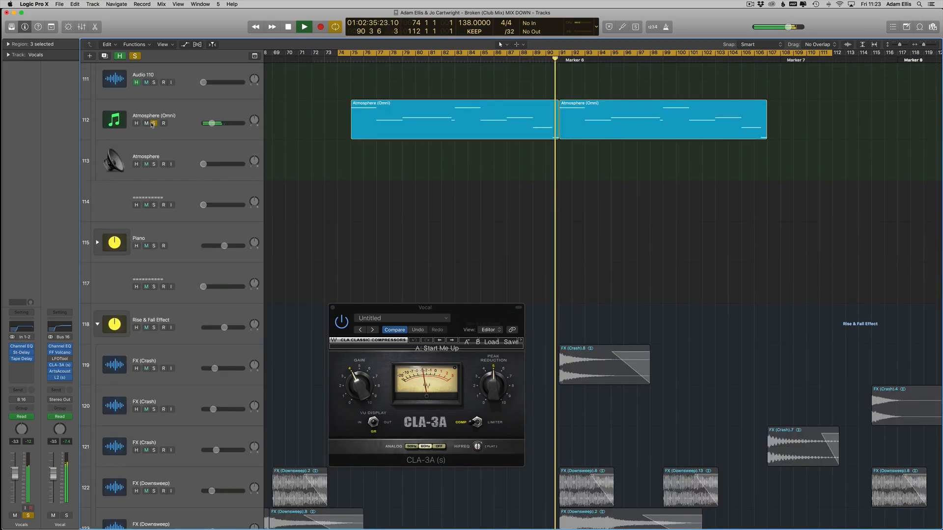
click(154, 123)
scroll(446, 222, right, 6)
scroll(446, 221, down, 3)
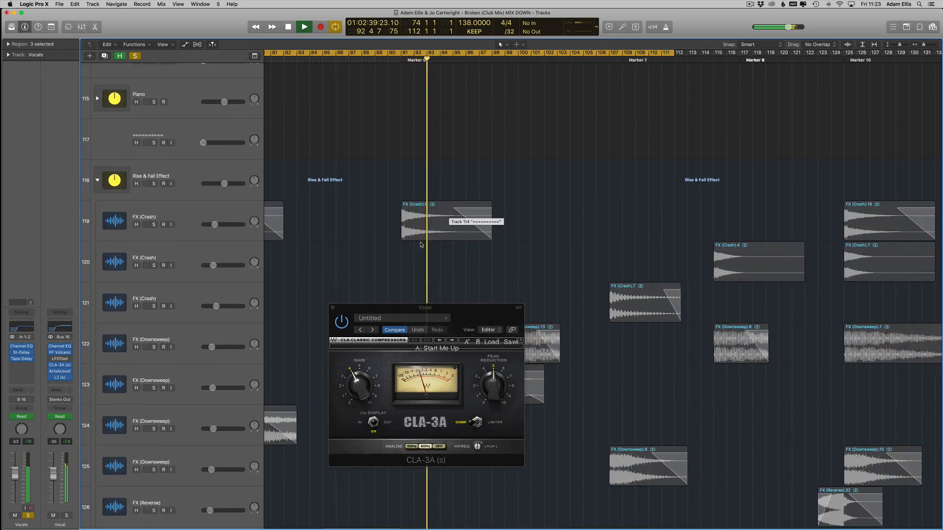
key(space)
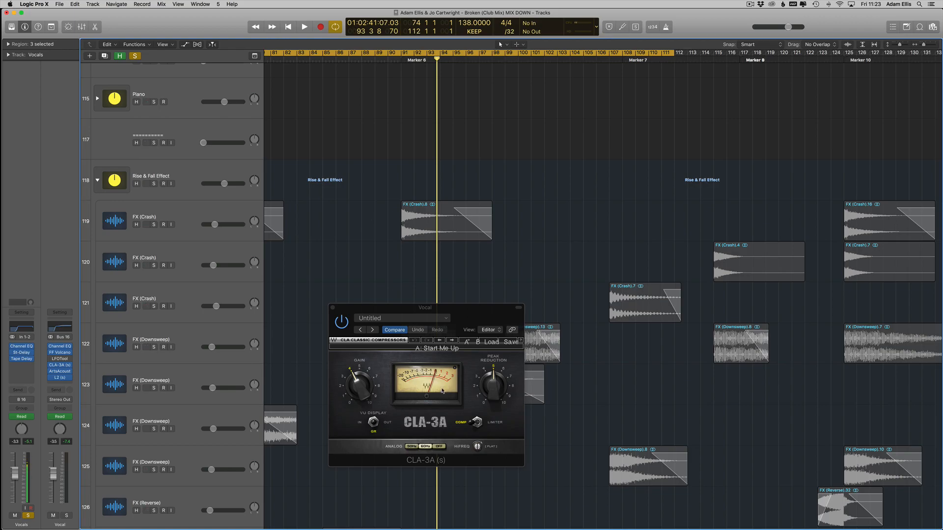
Close the CLA-3A, and examine the ArtsAcoustic Reverb on the Vocal bus before closing it
drag(365, 310, 403, 195)
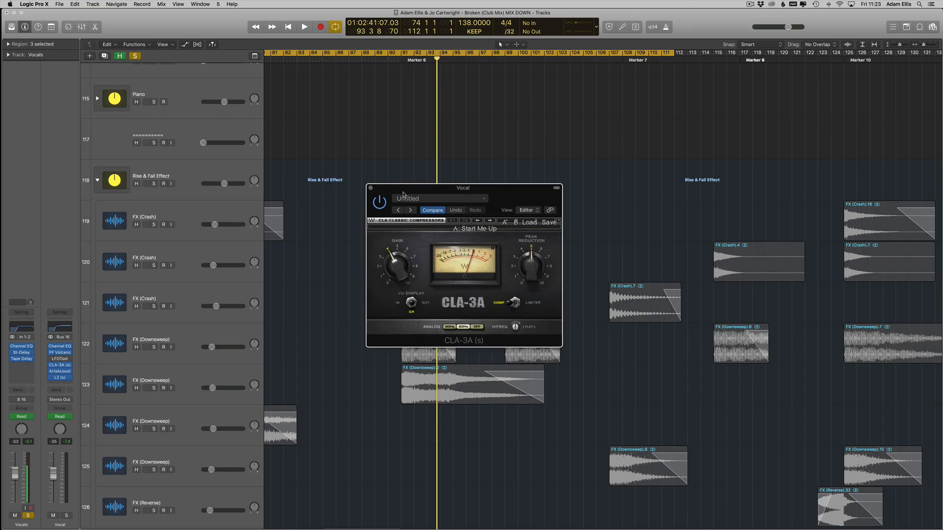
click(371, 188)
click(60, 371)
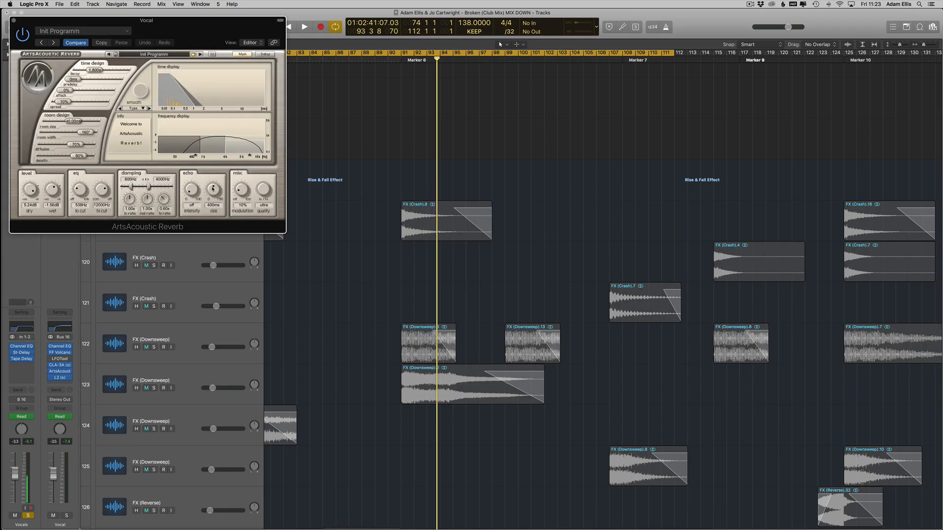
drag(16, 37, 88, 52)
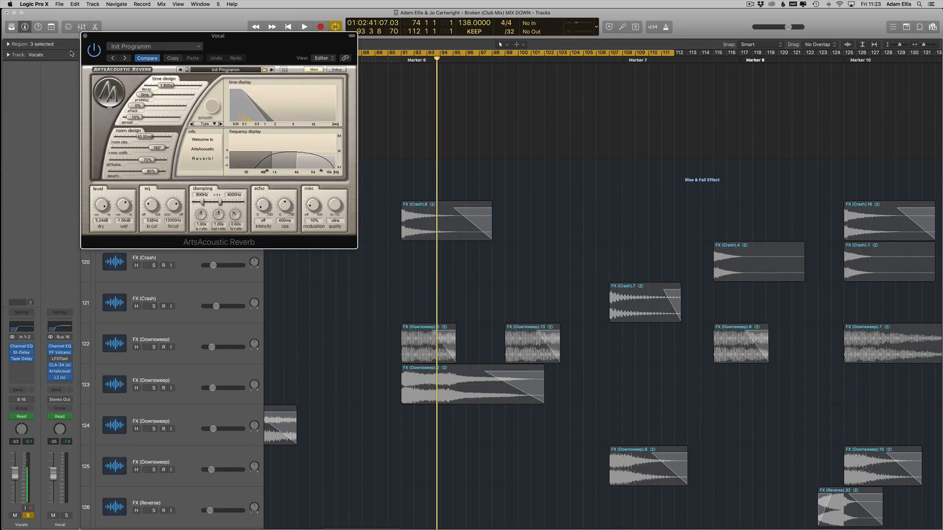
click(84, 36)
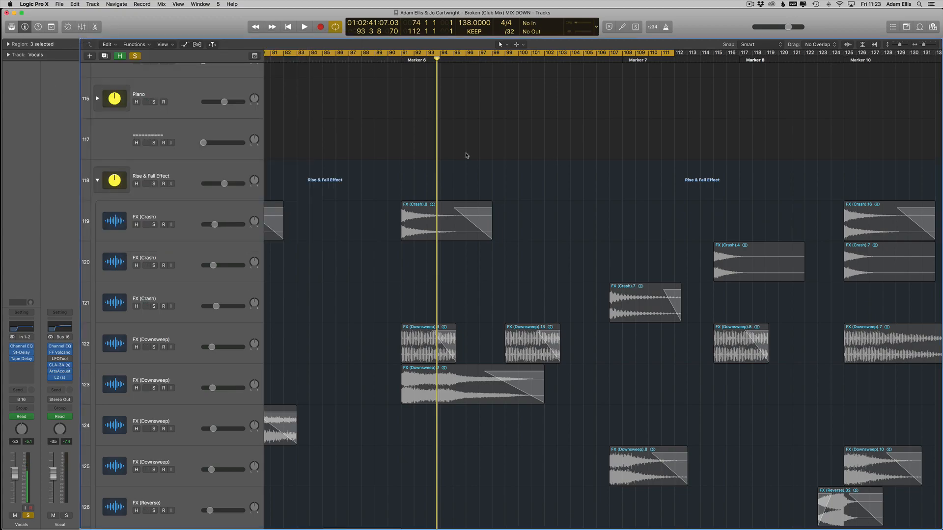
Return to Vocals track 154 and clear the region selection
scroll(358, 189, down, 20)
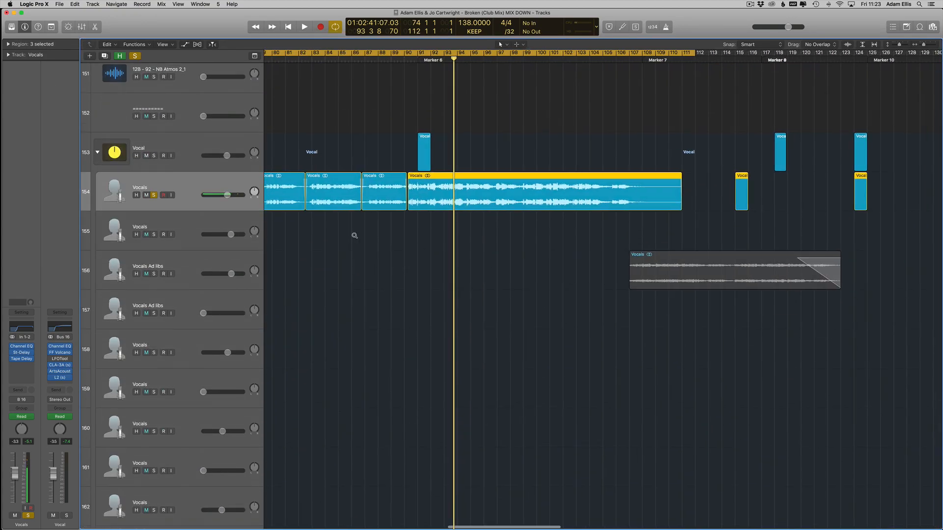
scroll(355, 237, left, 5)
drag(770, 181, 269, 185)
click(283, 161)
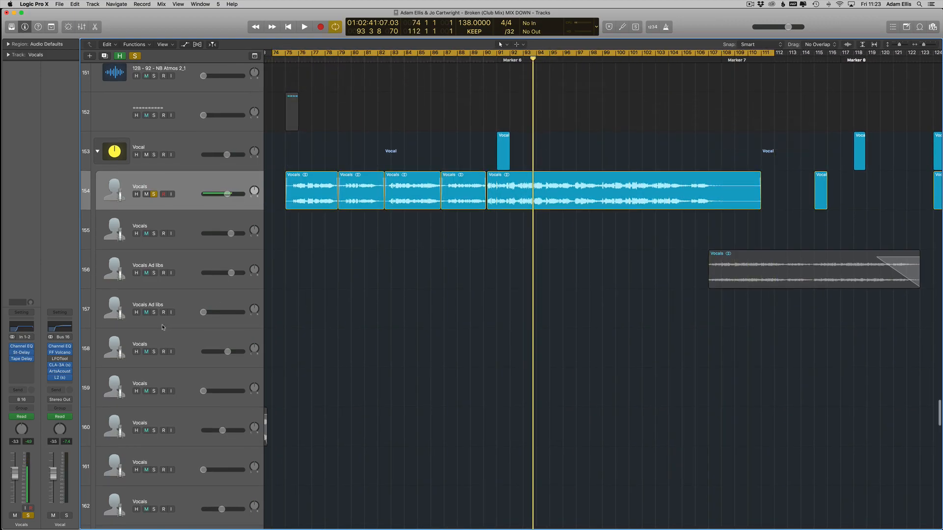
Examine the L2 Ultramaximizer settings on the Vocal bus and close the plug-in
click(60, 378)
drag(69, 26, 403, 267)
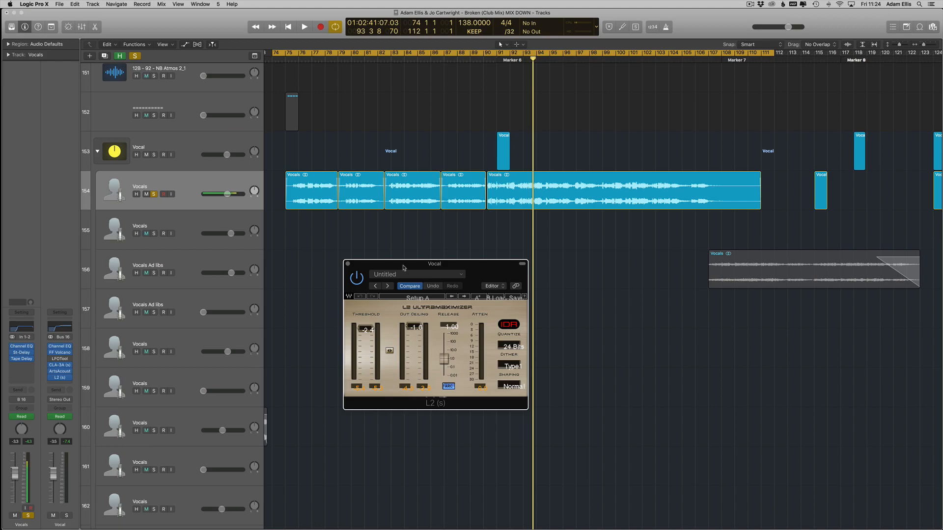
click(347, 265)
Look over the vocal regions across the arrangement with smaller tracks, and switch off the cycle range
key(super+Up)
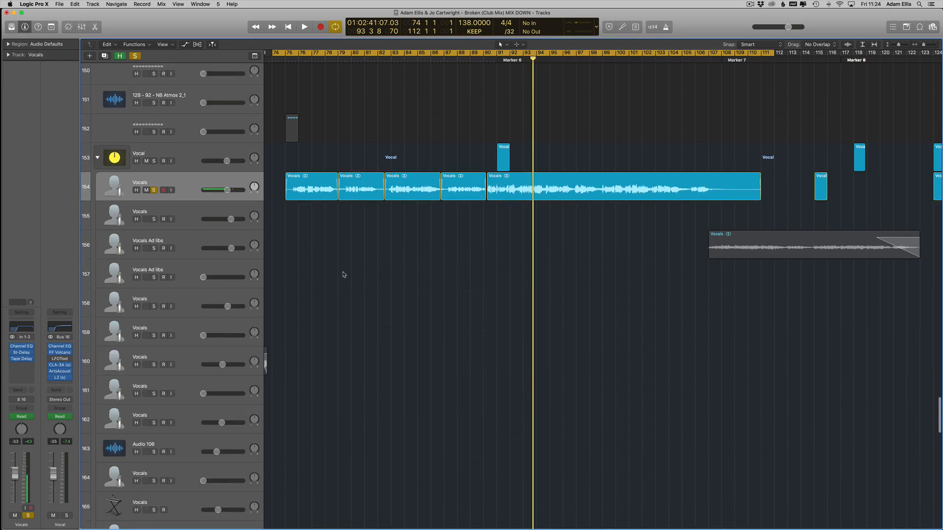
scroll(343, 273, left, 3)
scroll(290, 164, down, 3)
scroll(290, 164, up, 3)
scroll(370, 142, left, 4)
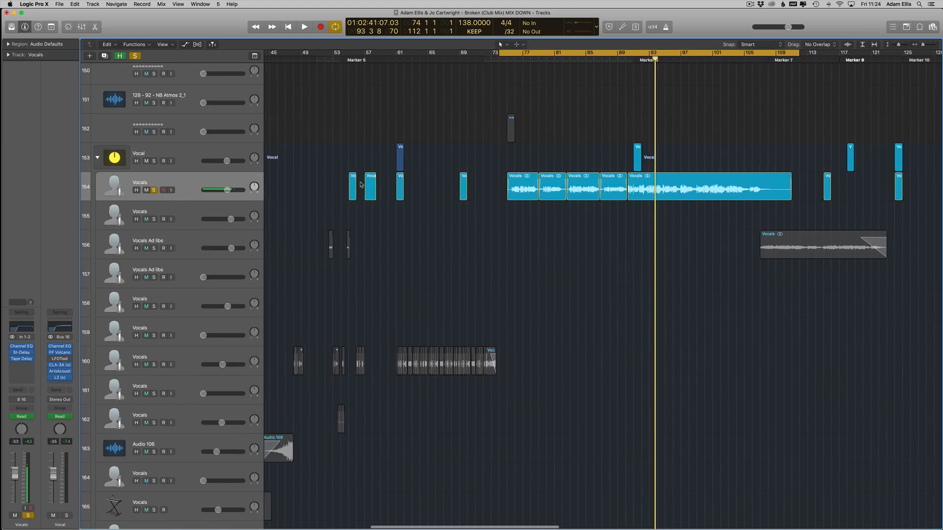
scroll(372, 141, down, 3)
scroll(372, 140, up, 3)
scroll(496, 113, right, 4)
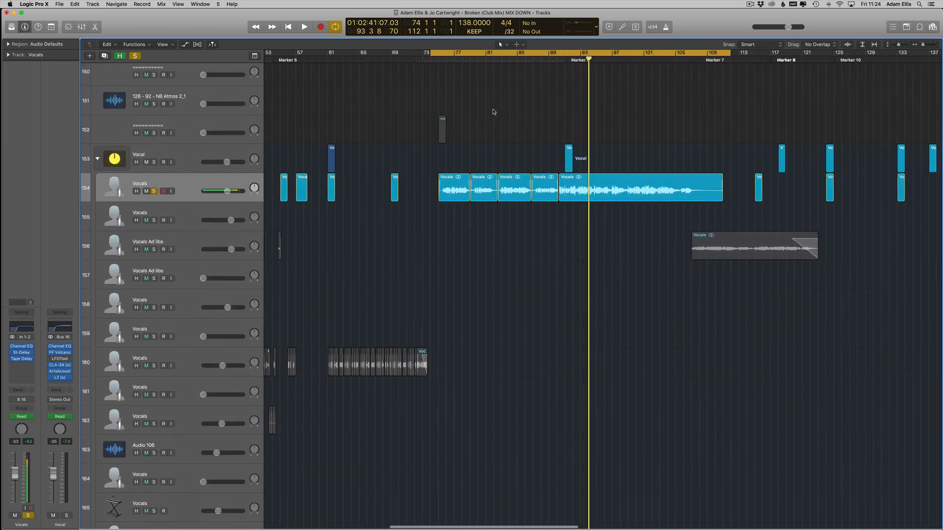
click(627, 53)
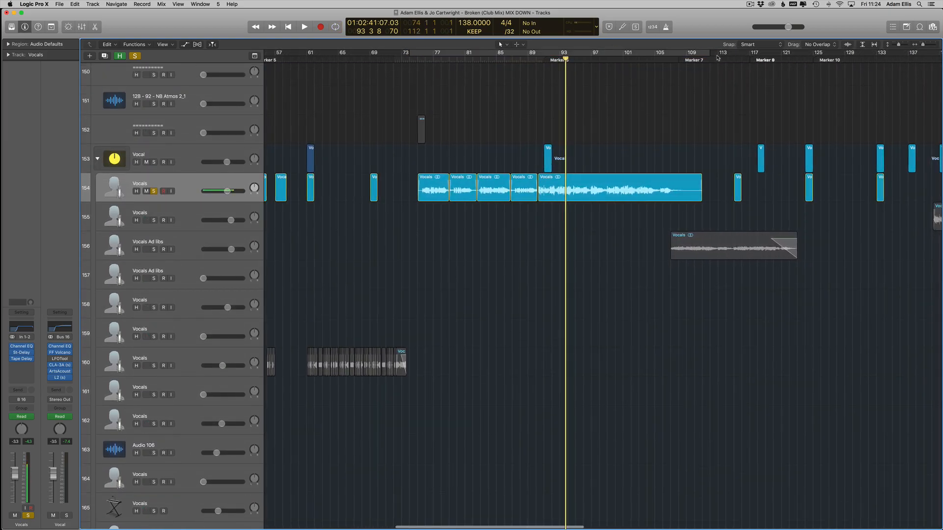
Move the solo from Vocals track 154 to Vocals Ad libs track 156
key(super+Down)
scroll(673, 109, down, 2)
scroll(672, 109, right, 5)
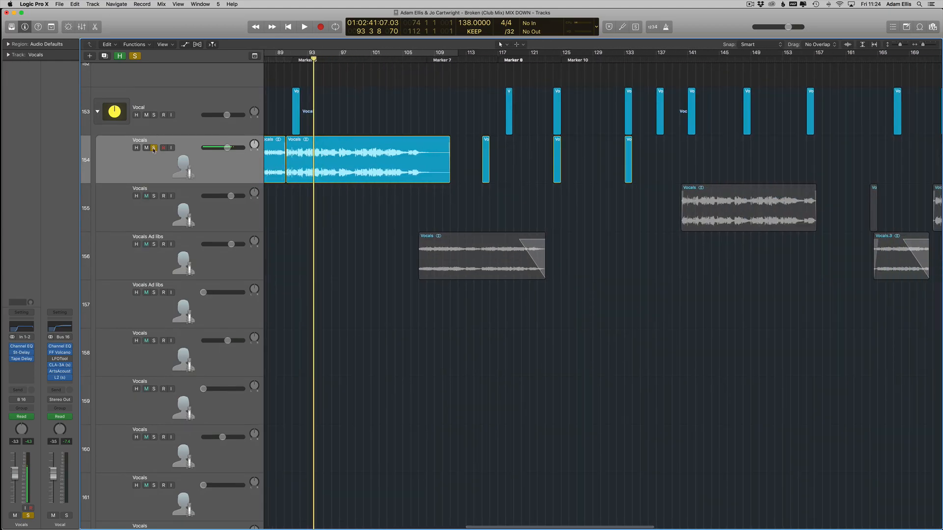
click(153, 150)
click(154, 245)
Set the cycle range from bar 105 to 132 and play the ad libs with track 156 selected
drag(405, 54, 619, 87)
key(super+Right)
key(super+Right)
key(super+Right)
key(space)
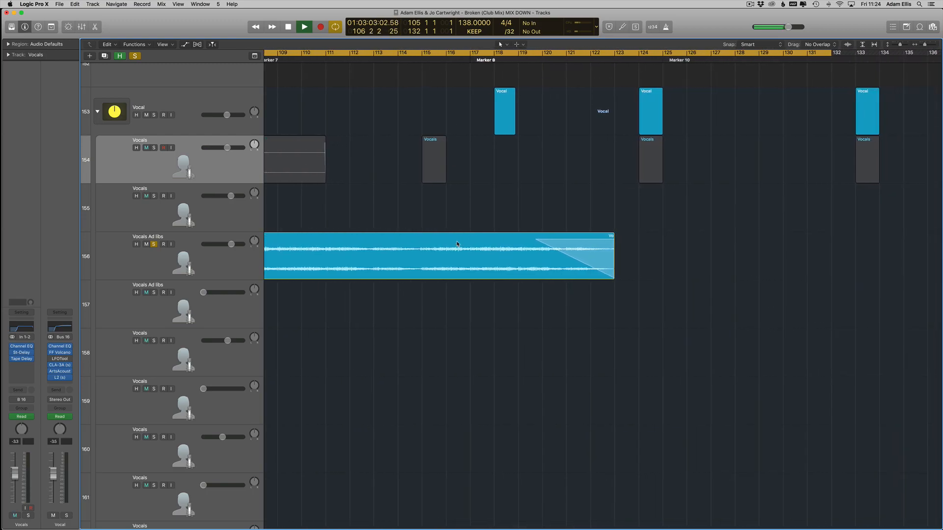
click(231, 278)
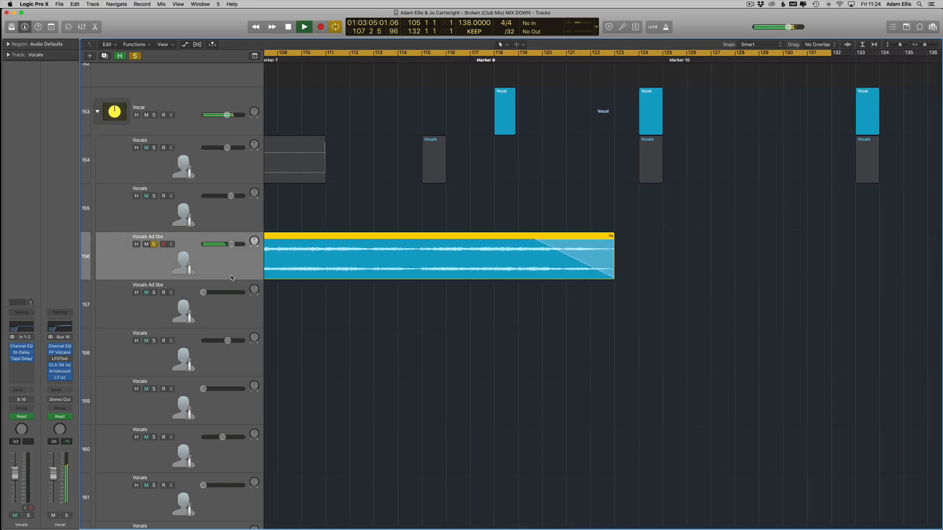
scroll(372, 263, left, 6)
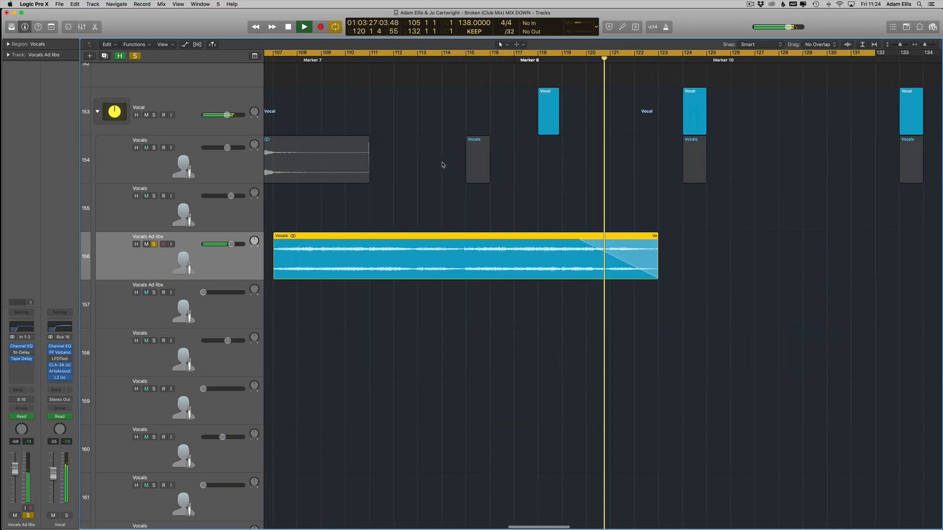
Stop playback and solo Vocals tracks 169 to 181 together with Vocal Atmos track 182
scroll(442, 162, up, 10)
scroll(442, 164, down, 10)
scroll(434, 177, down, 10)
key(c)
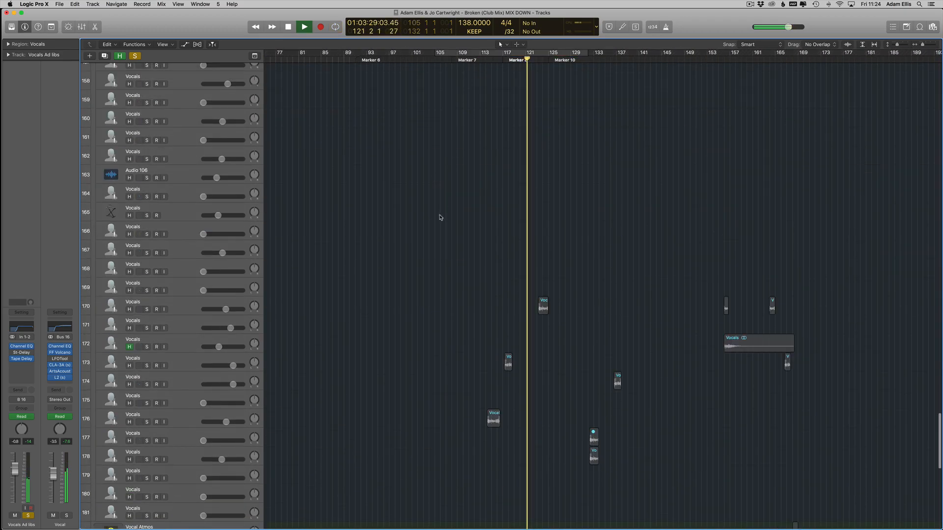
key(space)
scroll(438, 194, down, 8)
scroll(437, 194, right, 5)
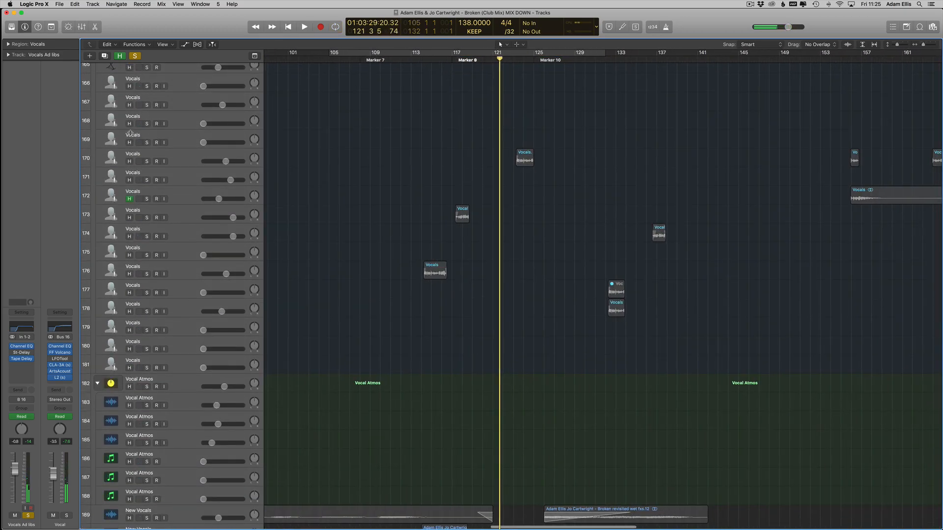
drag(145, 218, 147, 385)
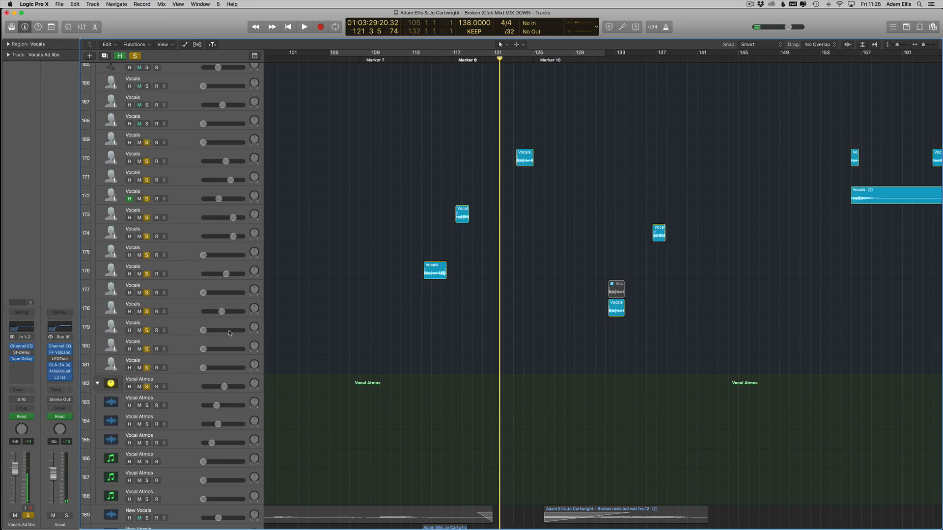
Set the cycle range from bar 112 to 146 and audition the soloed vocal regions on tracks 169 to 182
key(space)
key(c)
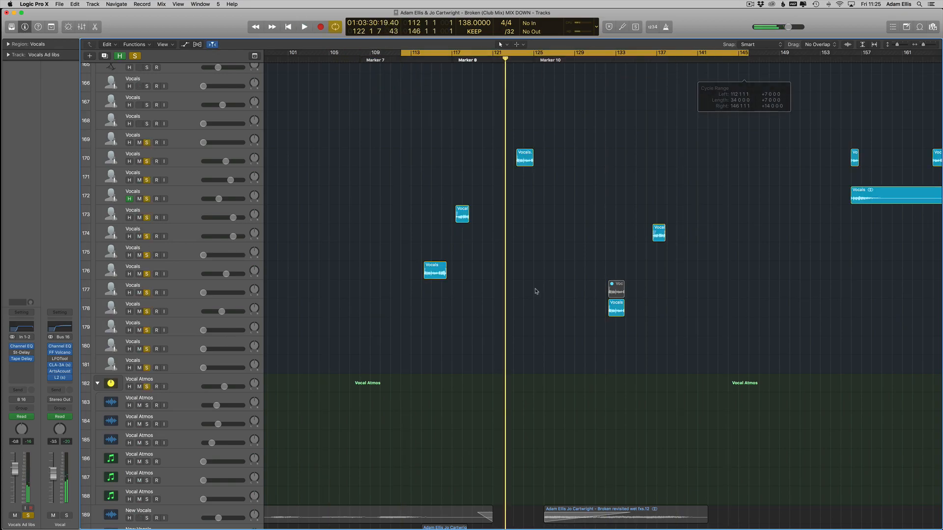
scroll(506, 311, down, 4)
scroll(507, 312, down, 1)
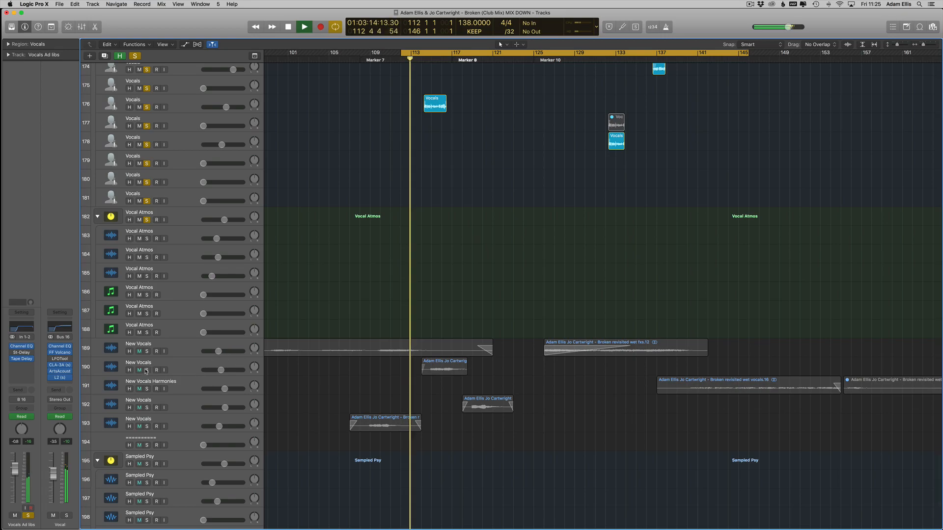
scroll(399, 237, right, 1)
scroll(400, 241, up, 5)
scroll(406, 250, up, 5)
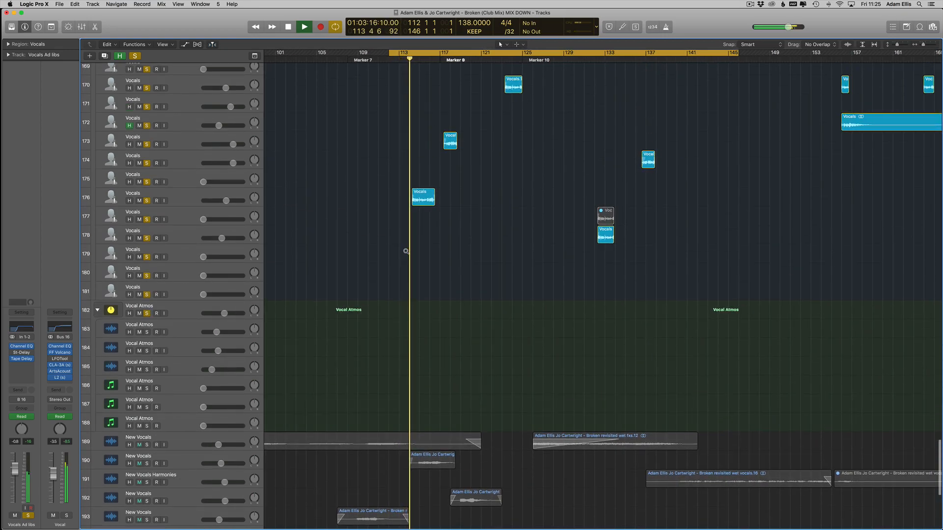
scroll(399, 201, right, 1)
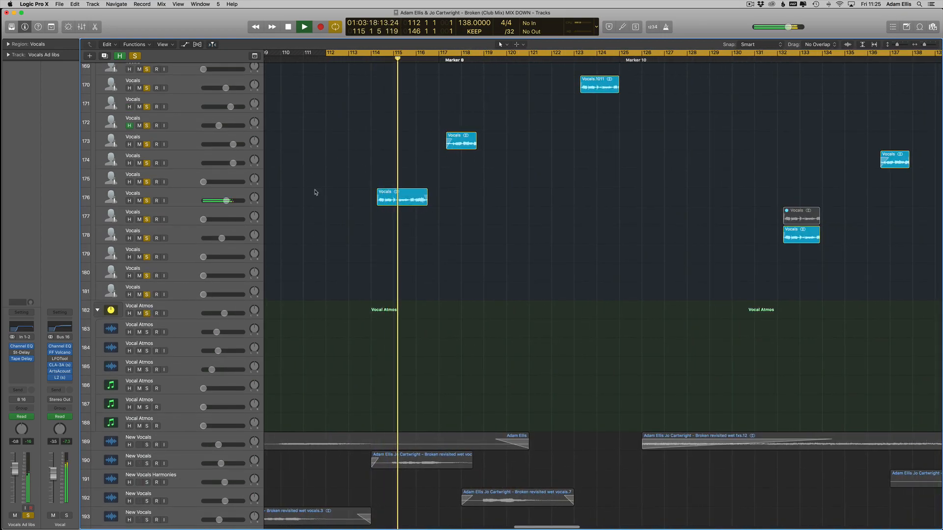
Select Vocals track 176, listen to the soloed vocal chops across the arrangement and stop playback
click(183, 200)
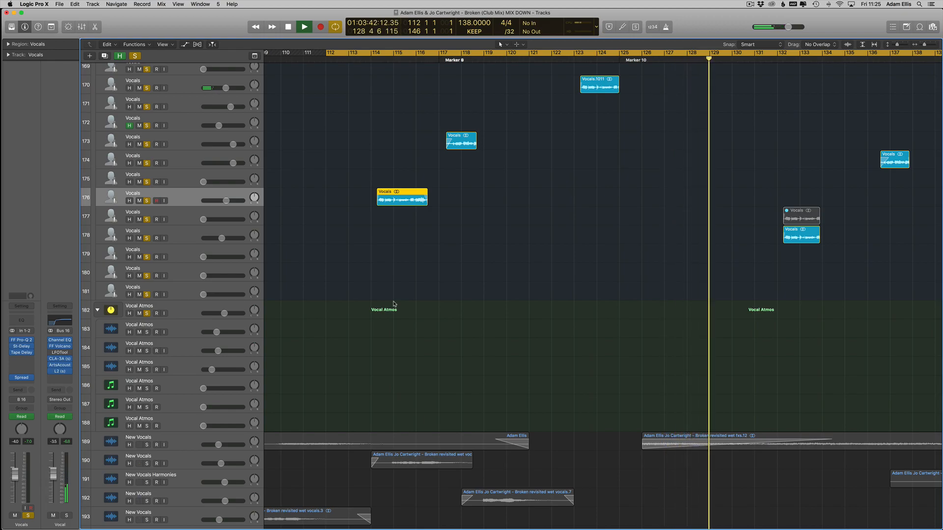
scroll(389, 260, left, 5)
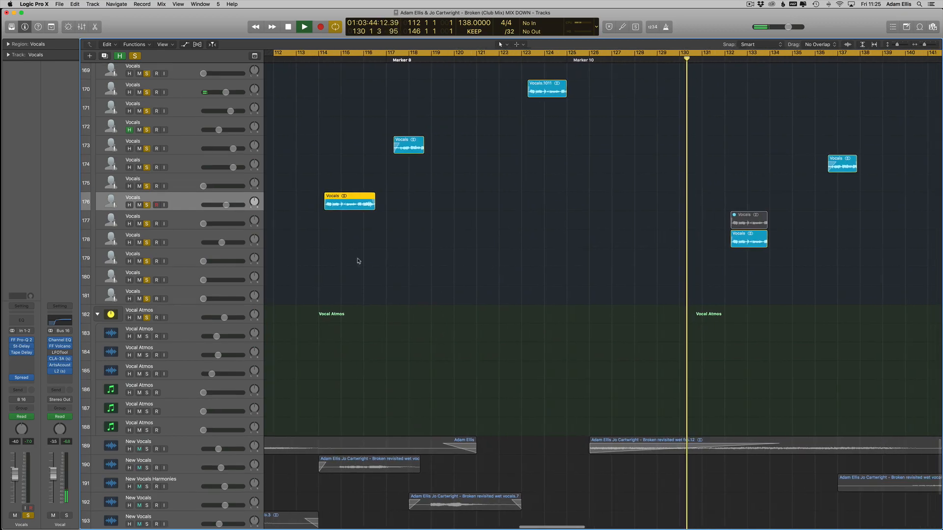
scroll(301, 260, down, 8)
key(space)
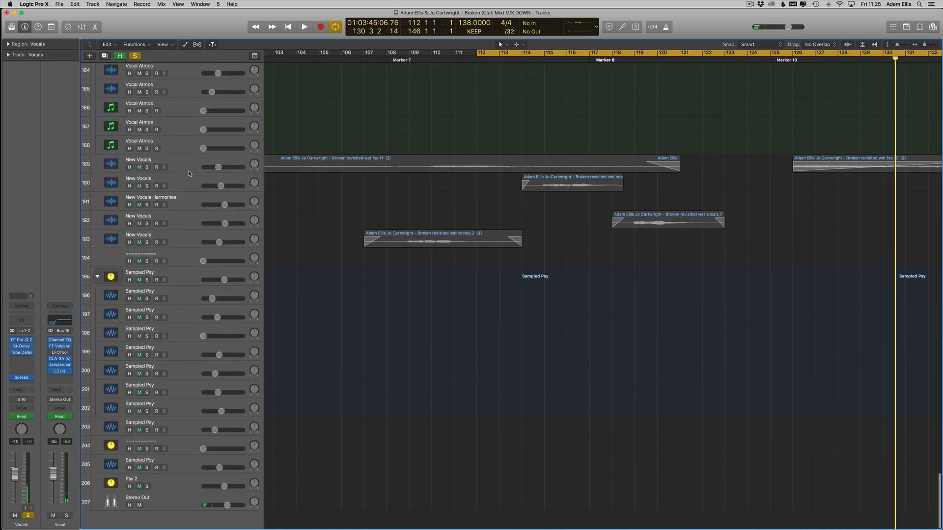
Solo New Vocals tracks 189 to 193 together with the following tracks up to Sampled Psy track 198
click(145, 168)
scroll(392, 194, up, 4)
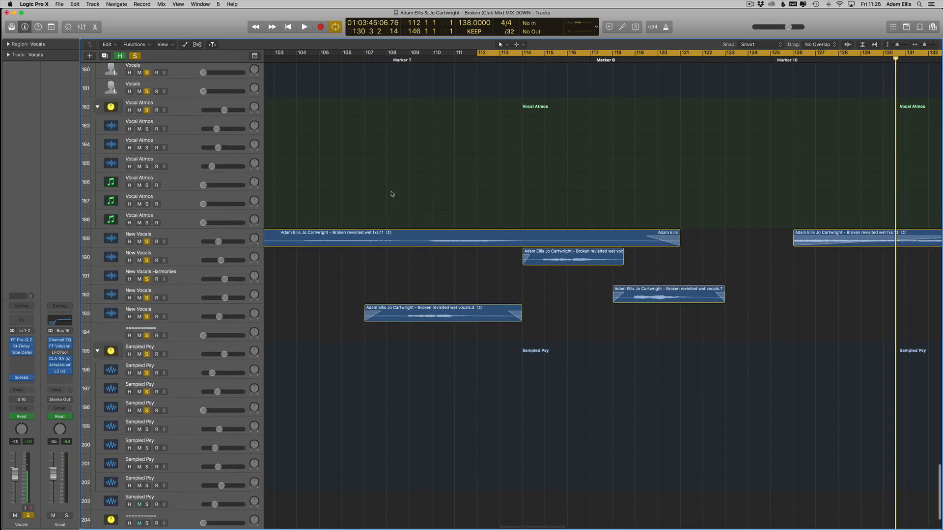
key(super+Left)
scroll(363, 133, left, 2)
key(space)
key(space)
Set the cycle range from bar 86 to 148 and play the soloed New Vocals tracks
drag(297, 52, 902, 52)
scroll(477, 263, up, 15)
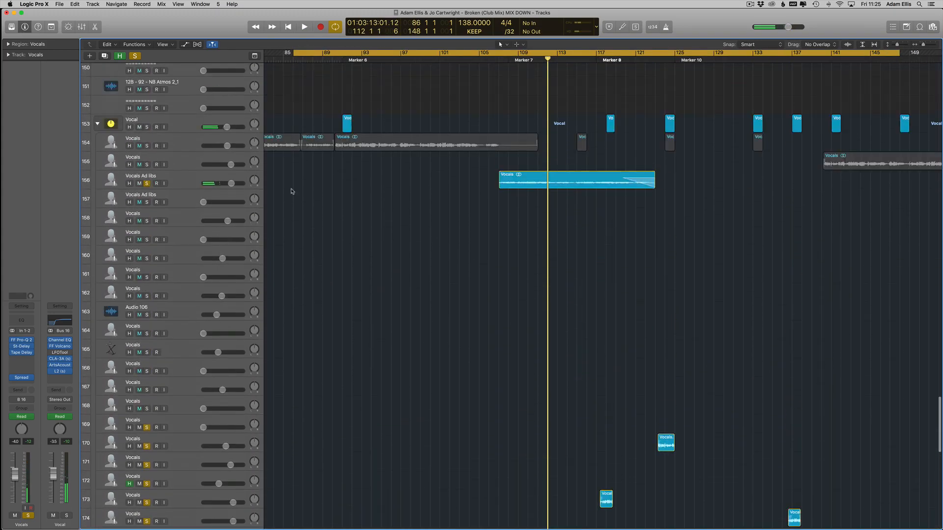
scroll(364, 254, down, 11)
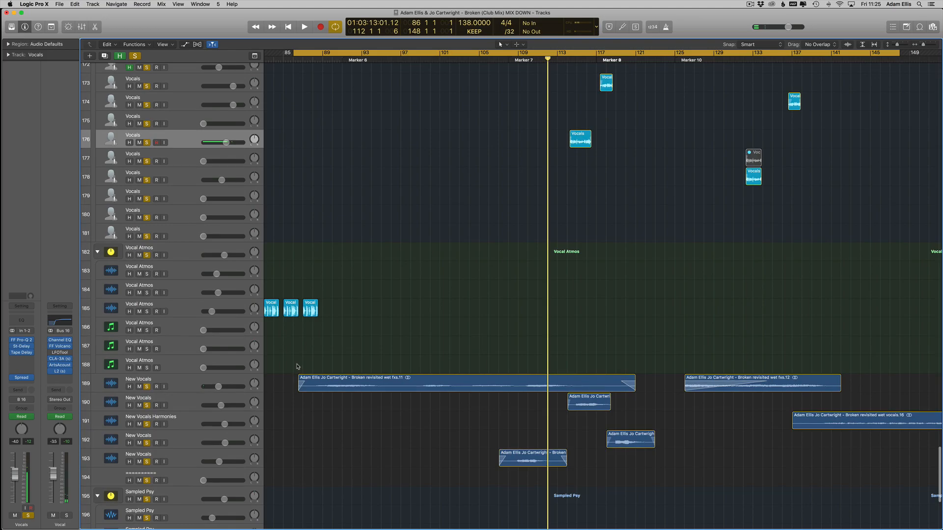
key(space)
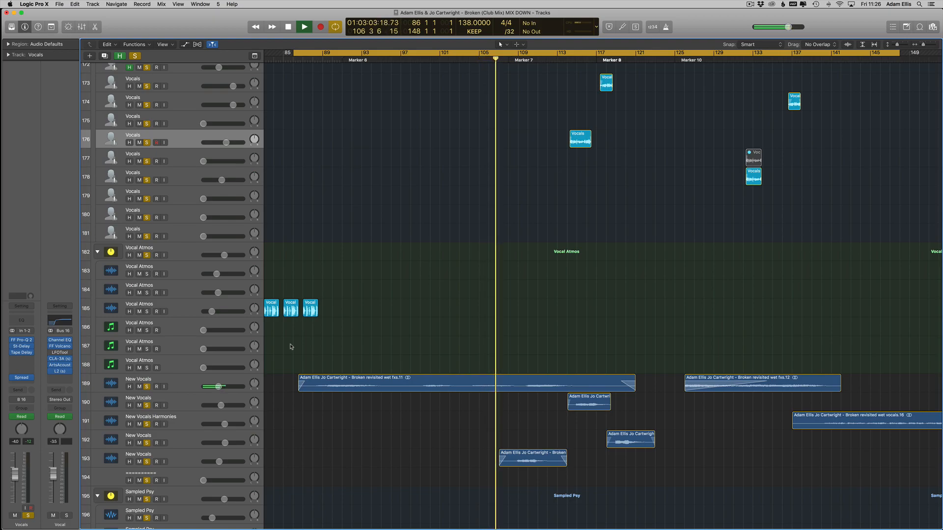
Examine how the New Vocals regions on tracks 189 to 193 sit against the ad libs and vocal chops during playback
scroll(343, 363, right, 2)
scroll(372, 374, down, 5)
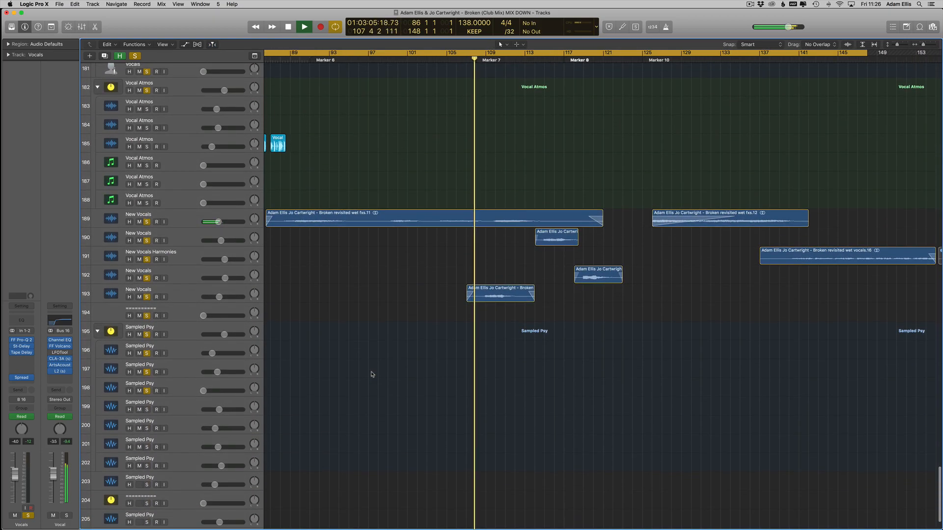
scroll(392, 319, up, 15)
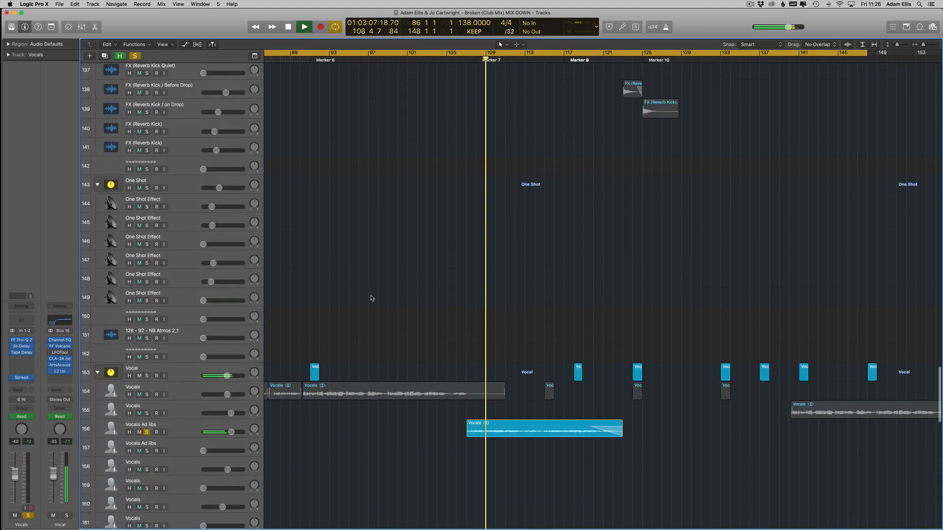
scroll(421, 336, down, 14)
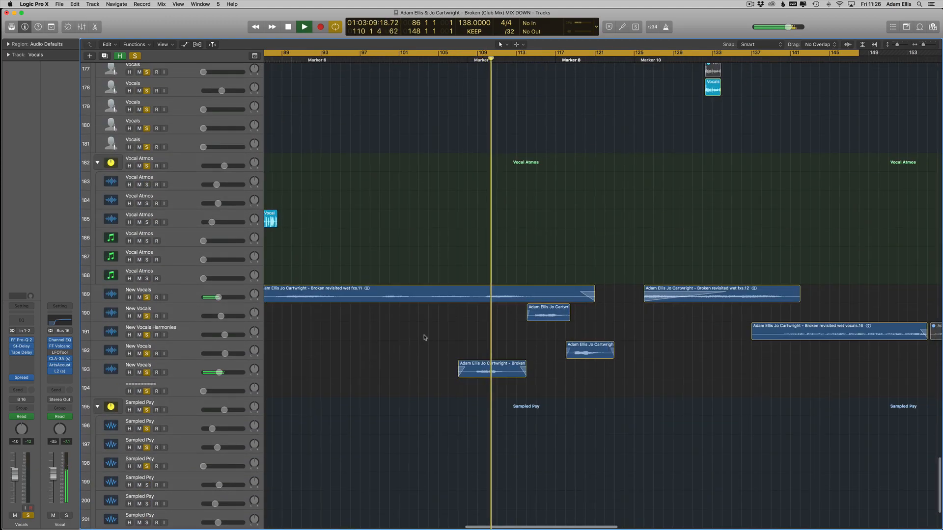
scroll(428, 337, right, 1)
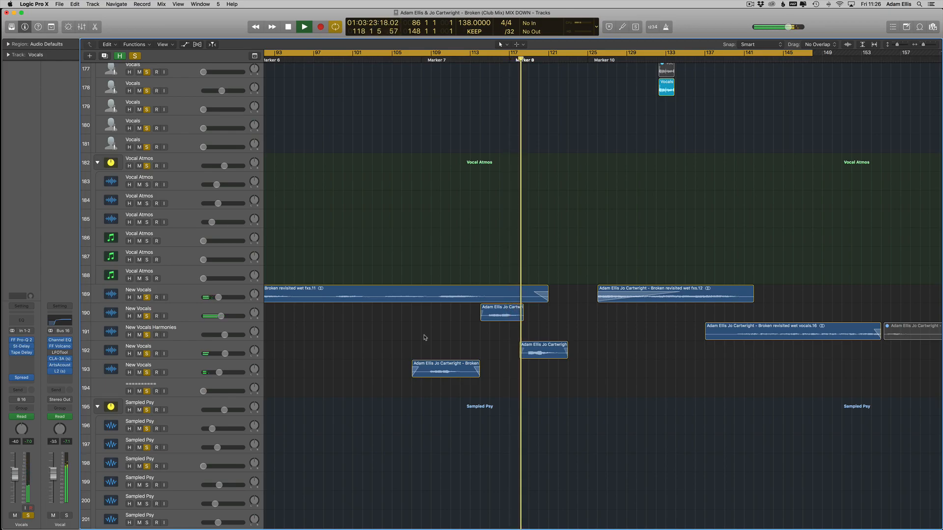
scroll(424, 337, right, 5)
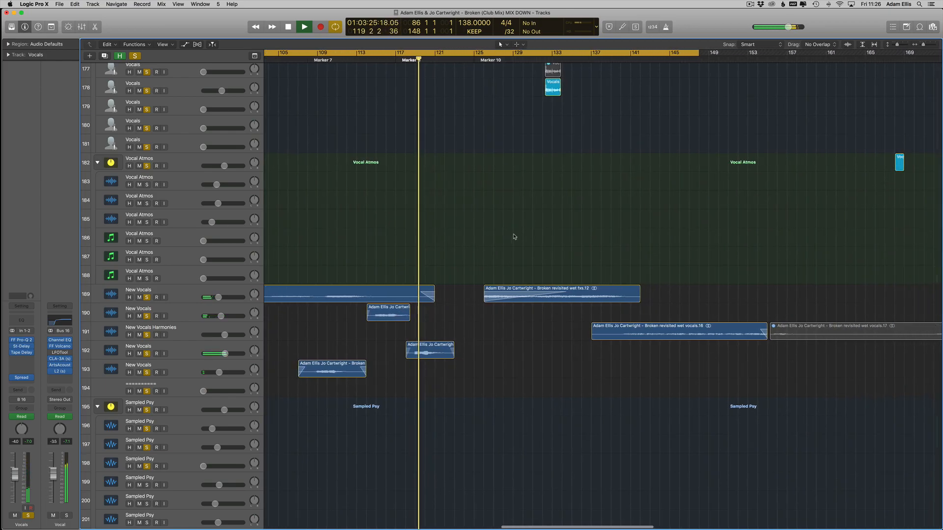
scroll(496, 238, up, 3)
scroll(364, 182, up, 2)
scroll(354, 184, down, 3)
scroll(354, 183, up, 1)
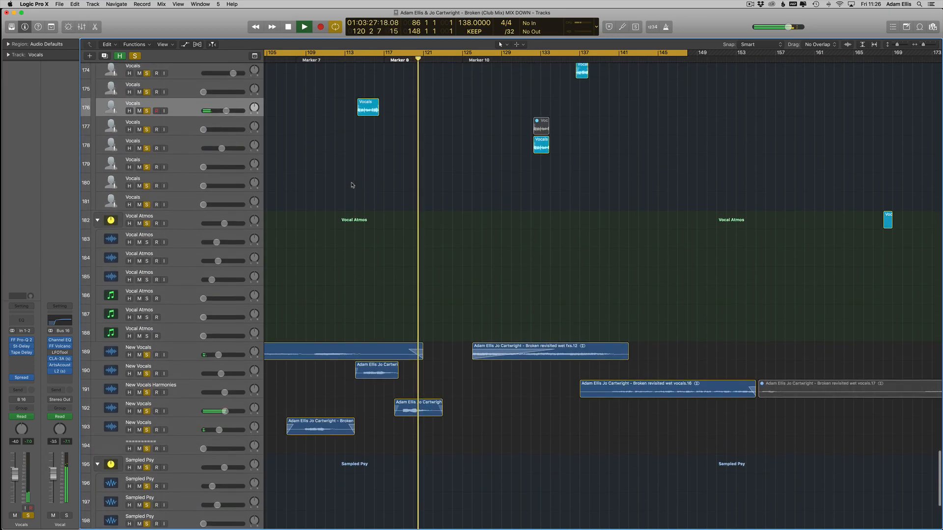
Clear all track solos during playback to hear the vocals in the full mix
key(super+Left)
scroll(404, 244, up, 15)
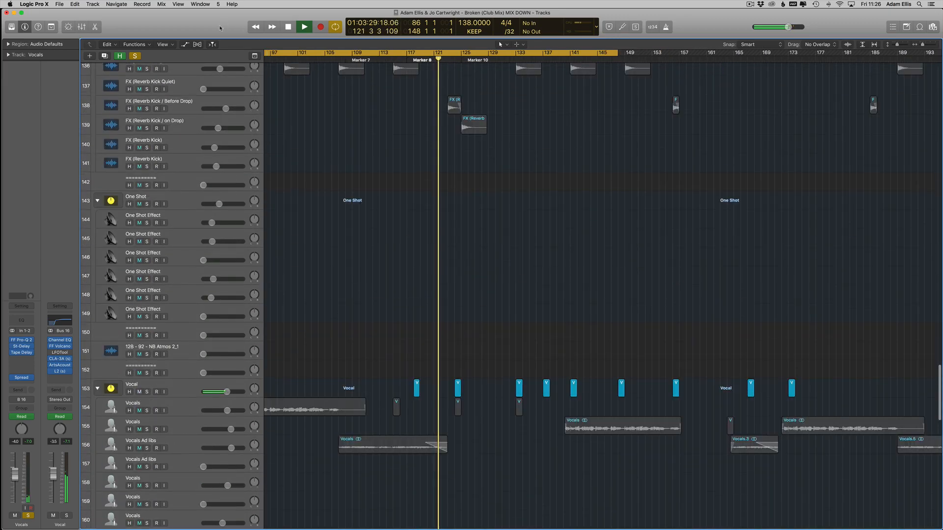
click(133, 56)
scroll(462, 177, down, 10)
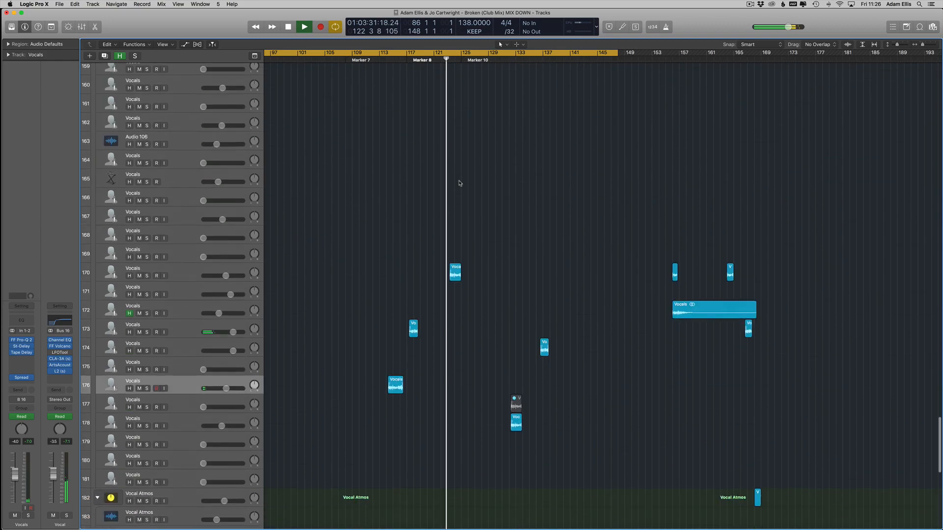
key(super+Right)
key(super+Right)
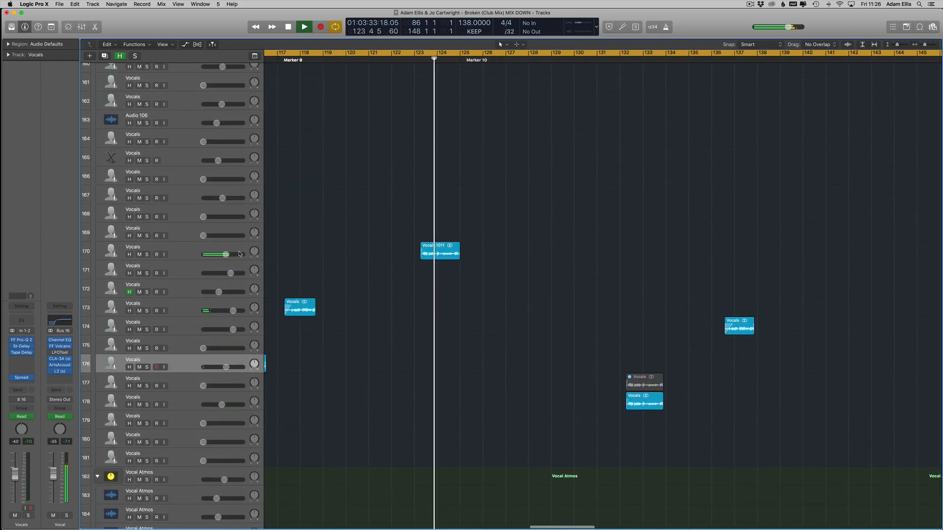
Select the Vocals.1011 region on track 170, audition the vocals within the full mix and stop playback
click(448, 252)
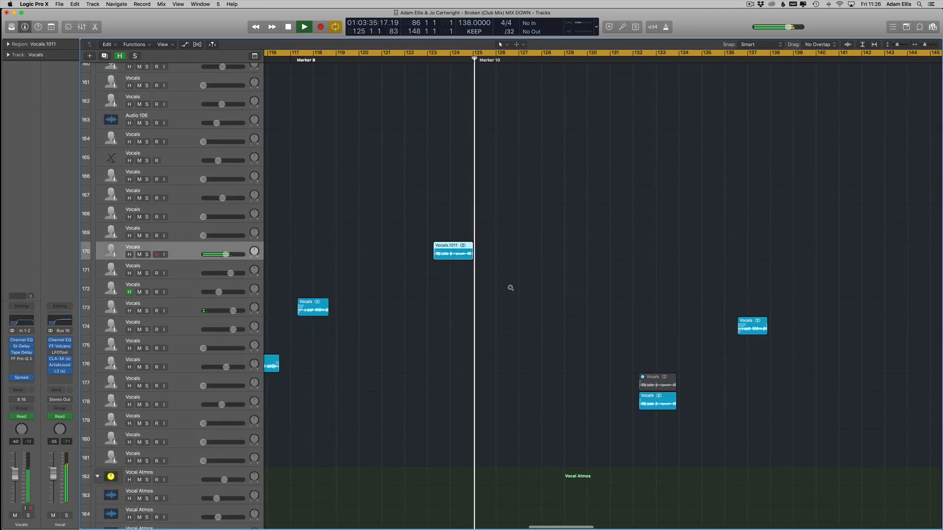
scroll(509, 270, down, 8)
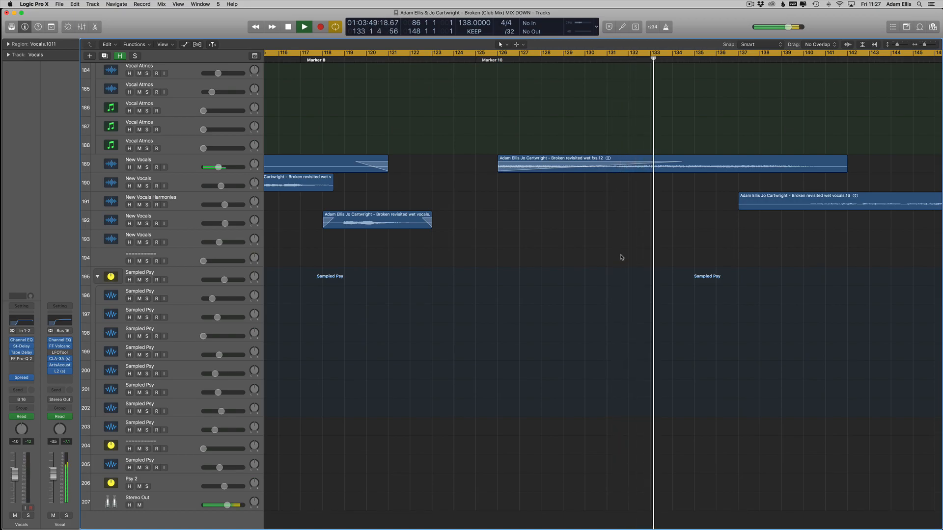
scroll(559, 327, down, 3)
scroll(561, 326, up, 8)
key(space)
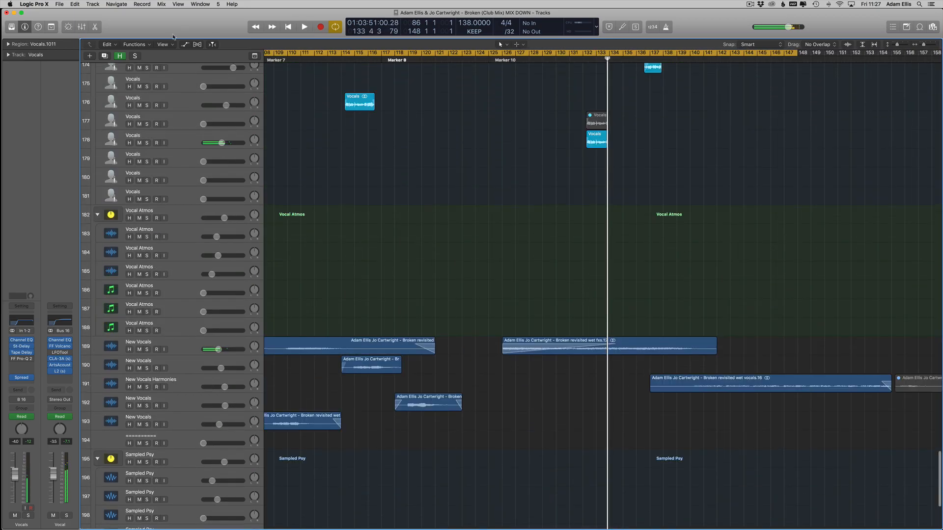
Solo the empty divider track 194 below the New Vocals tracks
scroll(326, 76, up, 5)
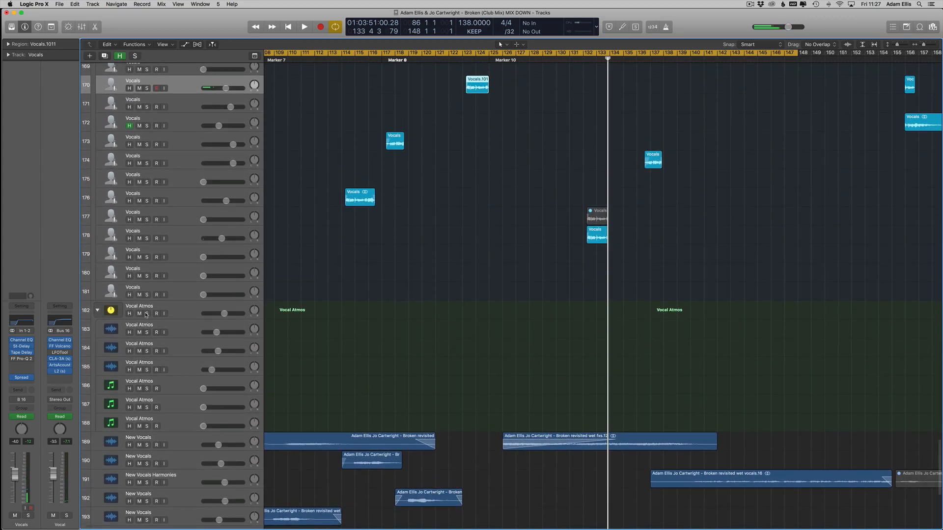
scroll(149, 481, down, 5)
click(146, 456)
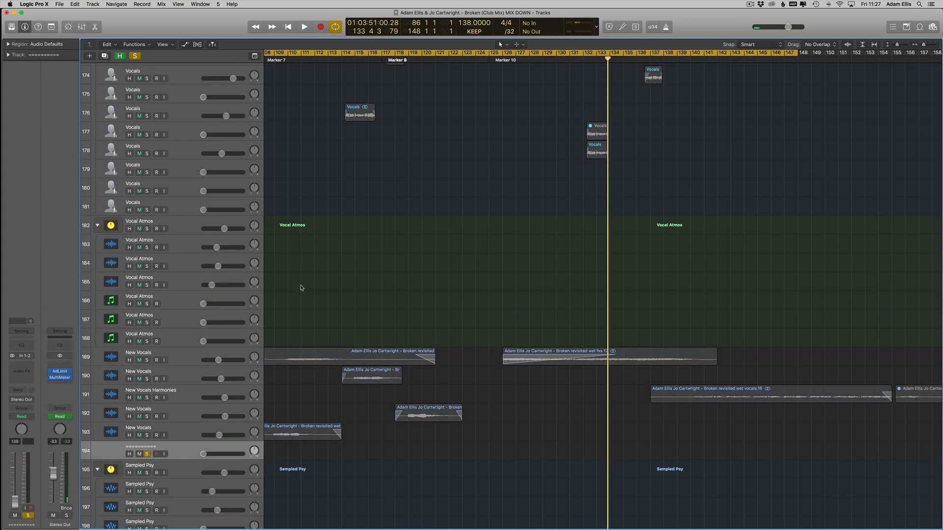
scroll(299, 290, down, 1)
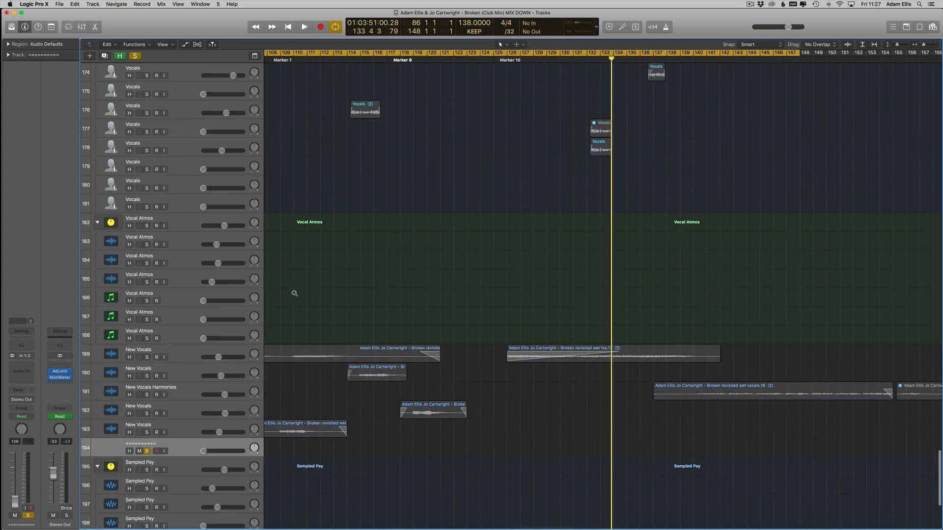
key(super+Left)
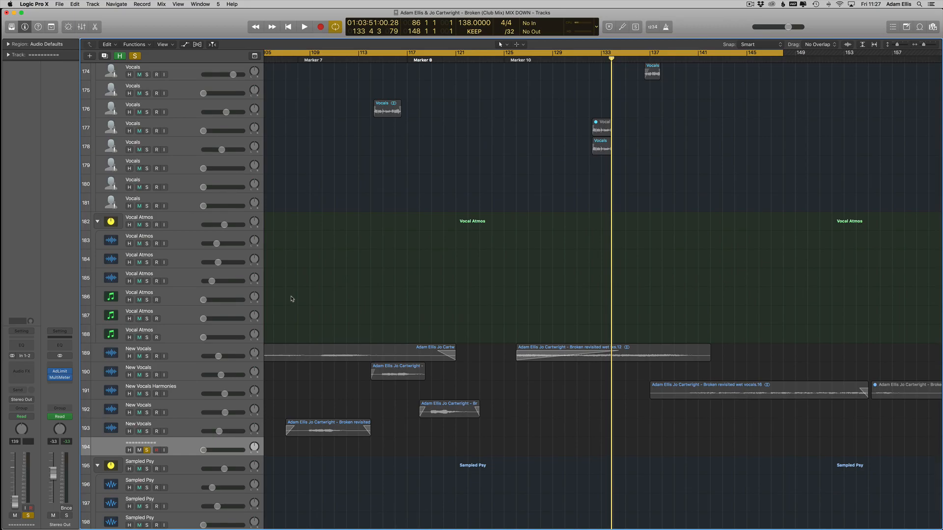
Review the vocal chop regions around bars 105 to 149 and select Vocals track 176
scroll(542, 393, left, 5)
scroll(365, 465, up, 8)
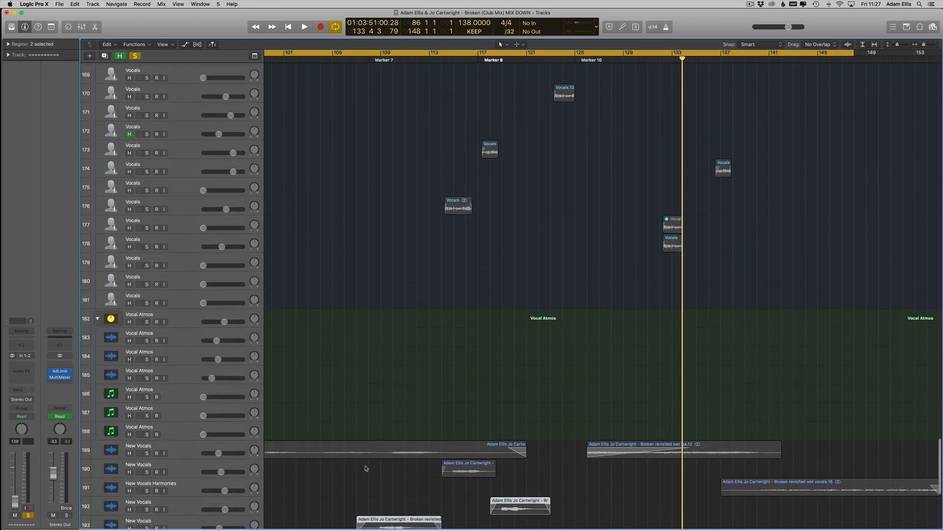
drag(764, 138, 432, 371)
scroll(432, 370, up, 1)
click(433, 369)
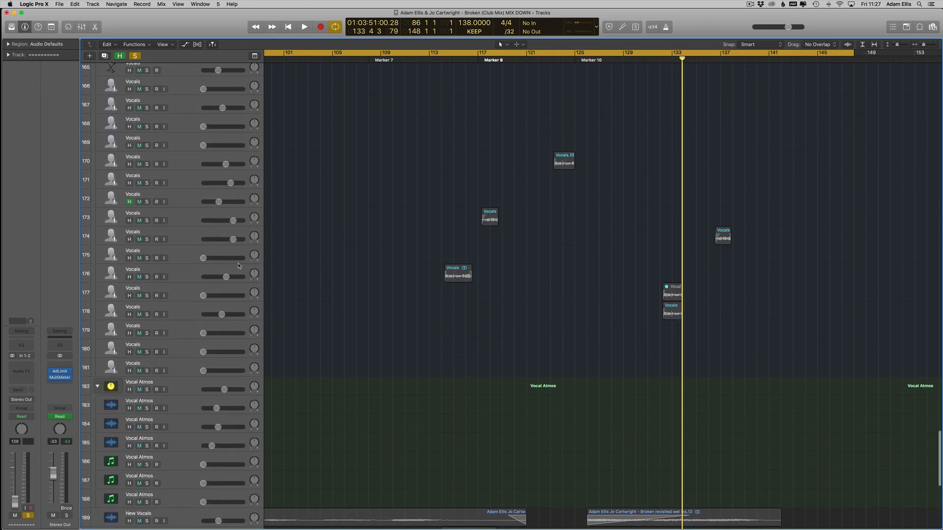
click(185, 271)
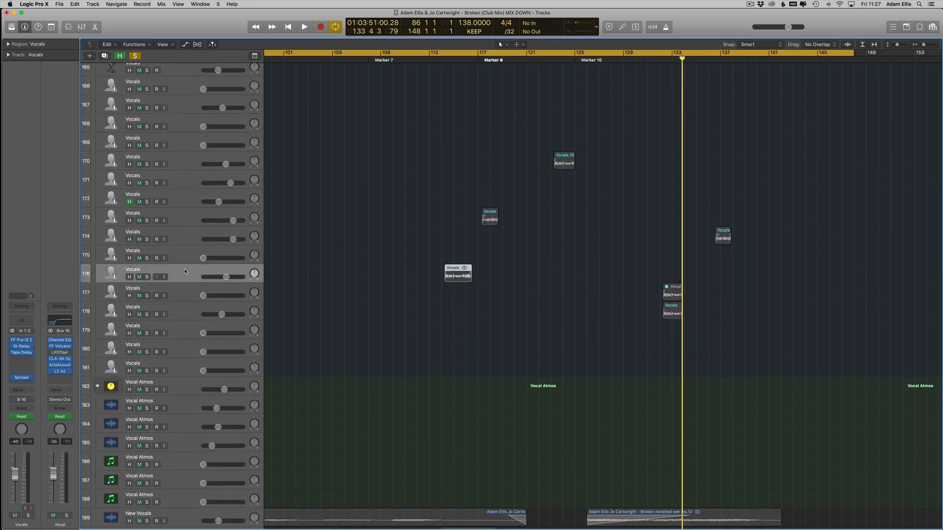
Set the cycle range from bar 61 to 85 and solo the chopped vocals on Vocals track 160
scroll(399, 242, left, 10)
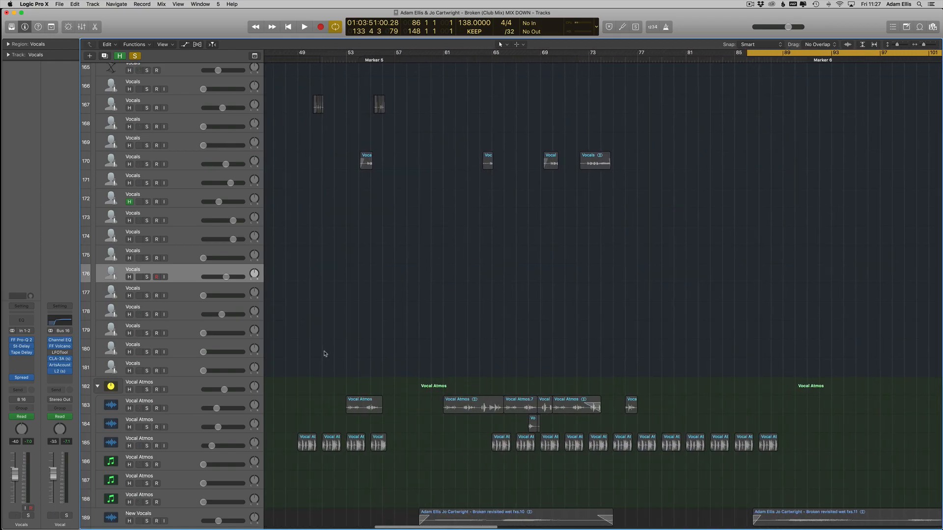
scroll(361, 195, up, 5)
drag(445, 54, 734, 54)
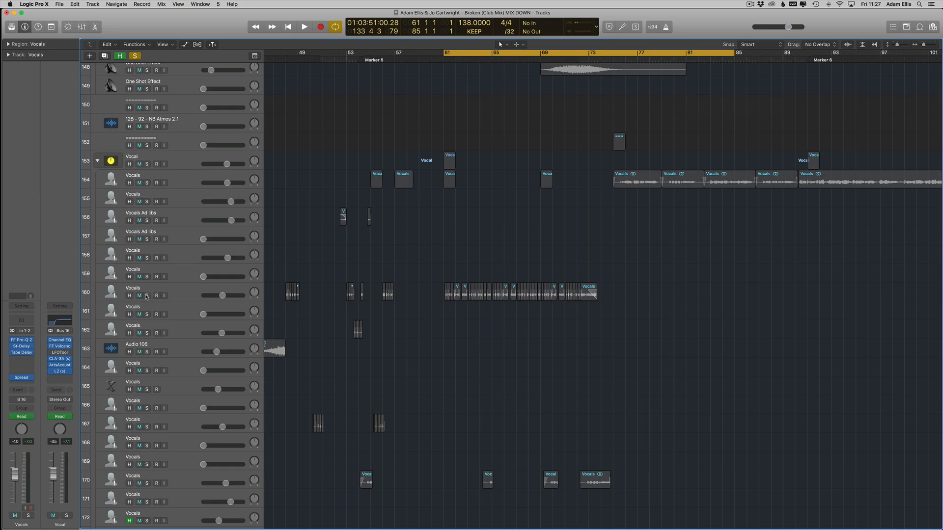
click(146, 295)
scroll(490, 117, down, 3)
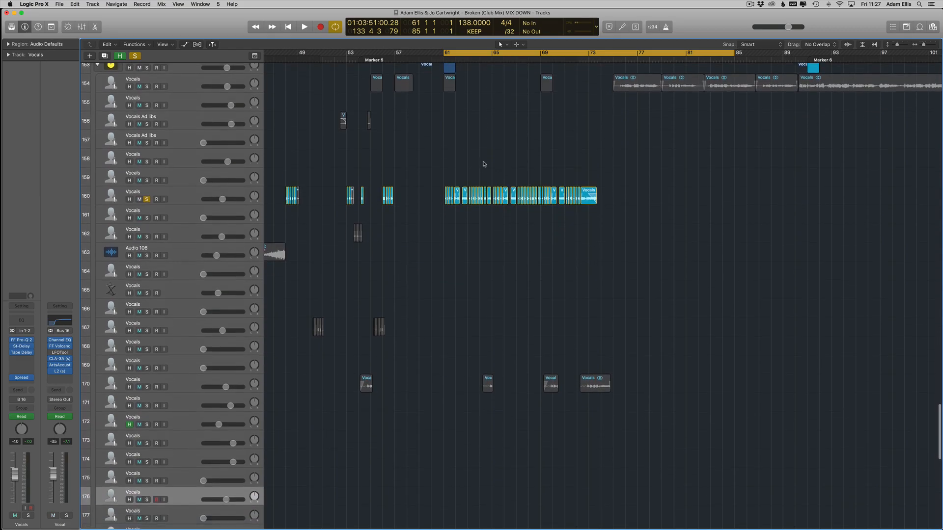
Extend the solo to tracks 161 through 170, including Audio 106
scroll(334, 226, left, 5)
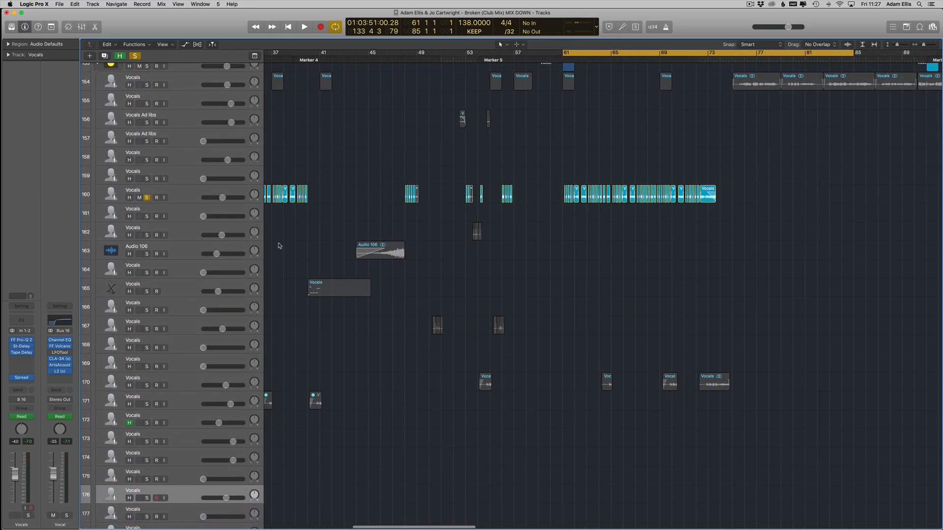
drag(146, 216, 147, 383)
scroll(333, 94, up, 6)
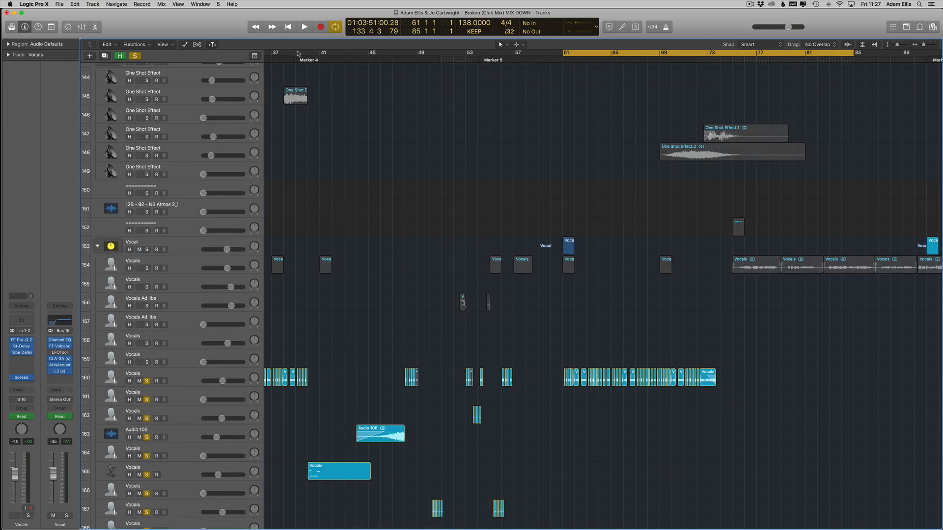
Set the cycle range from bar 39 to 92 and start playback of the soloed vocal chops
drag(297, 53, 941, 53)
scroll(329, 356, up, 9)
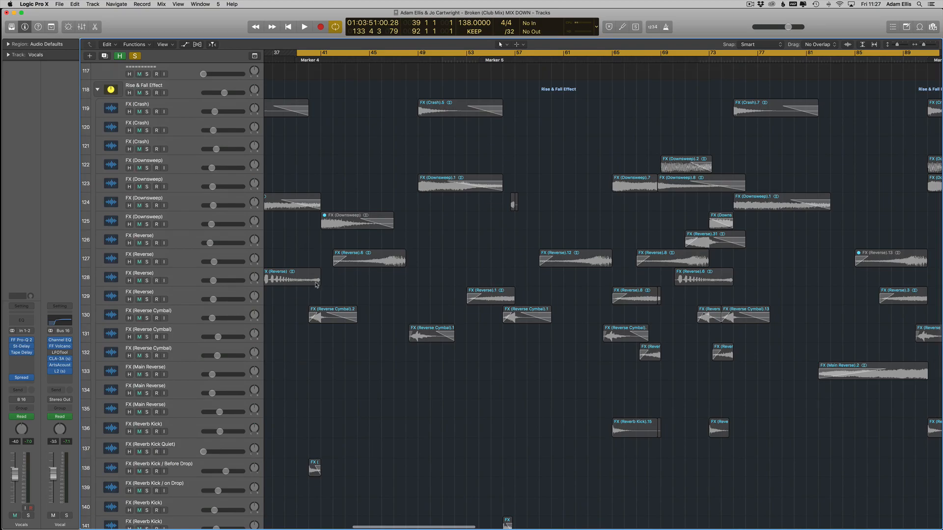
scroll(315, 285, up, 8)
click(147, 450)
scroll(452, 272, up, 2)
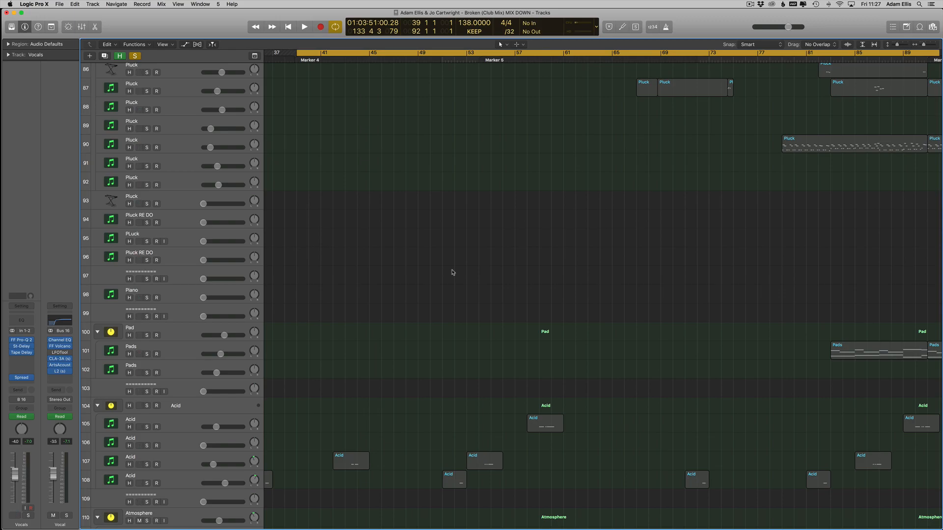
scroll(452, 272, up, 20)
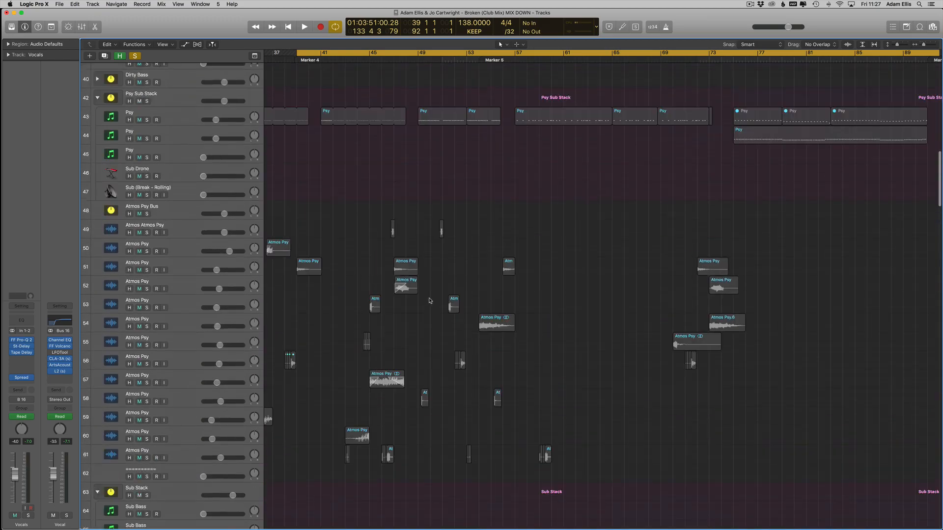
key(space)
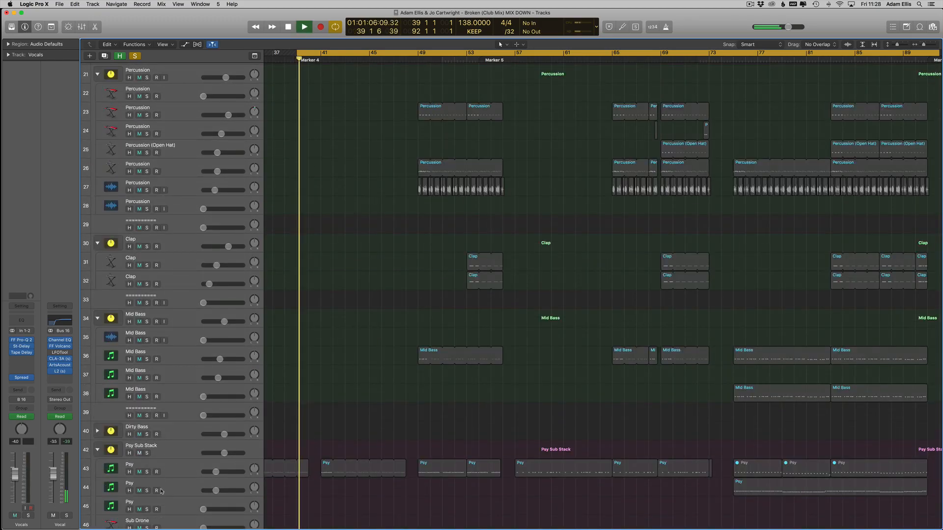
Add Psy track 43 to the solo alongside the playing vocal chops and return to the vocal tracks
click(146, 472)
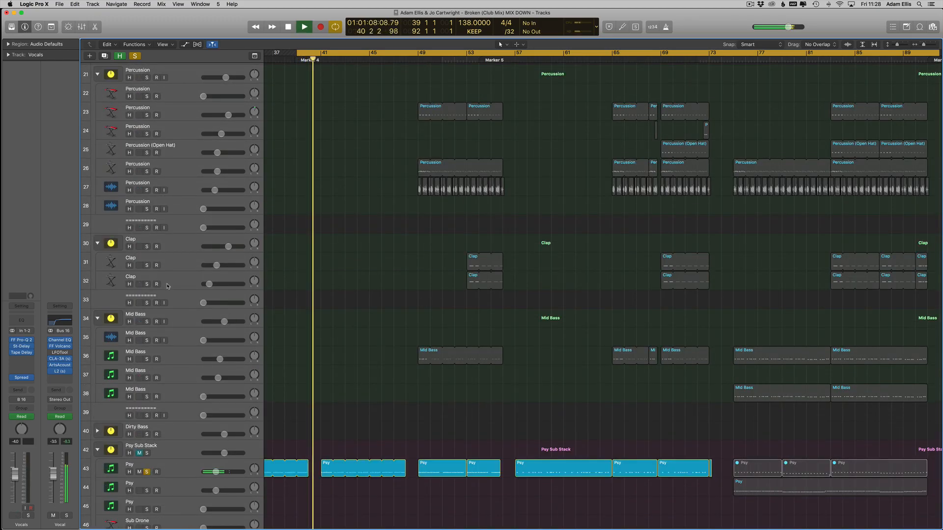
scroll(167, 286, down, 1)
scroll(167, 286, down, 20)
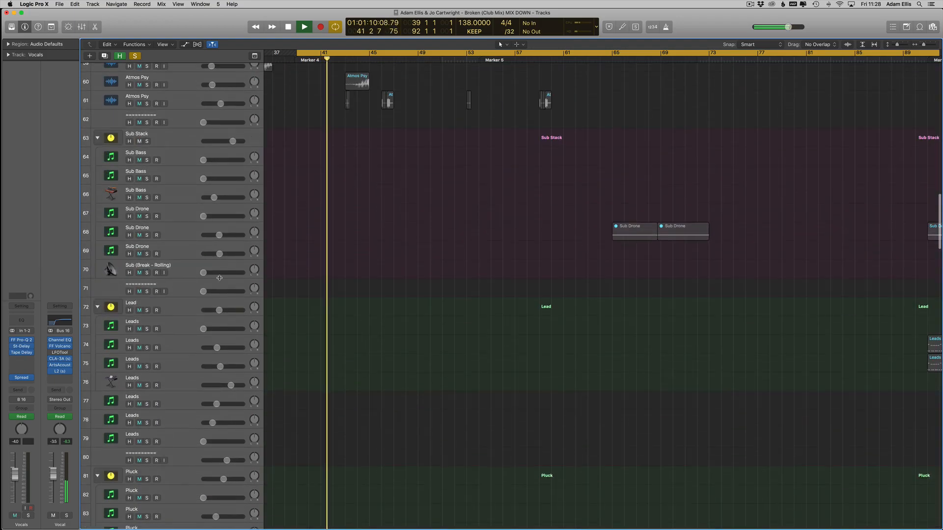
scroll(222, 280, down, 15)
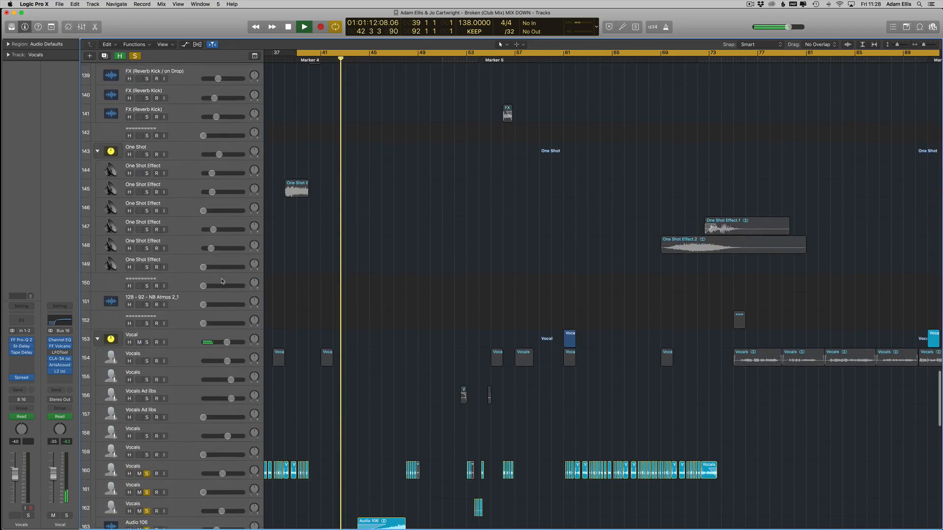
Follow the soloed vocal chops to the end of their section, stop playback and clear all solos
scroll(276, 210, left, 15)
scroll(548, 99, right, 3)
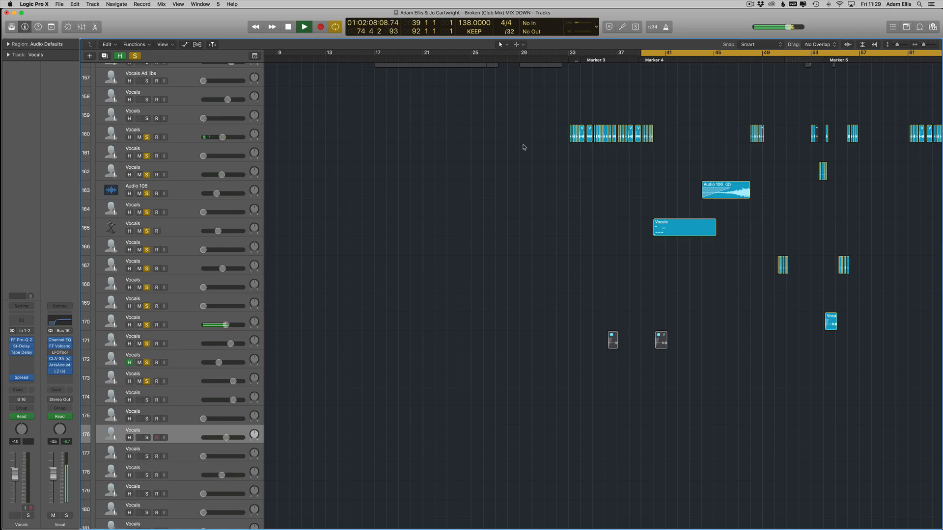
scroll(523, 147, right, 15)
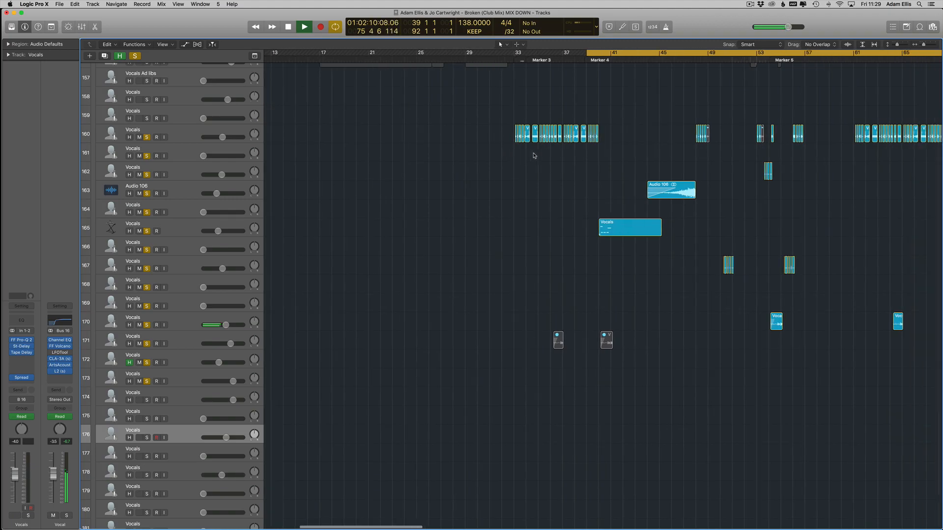
key(space)
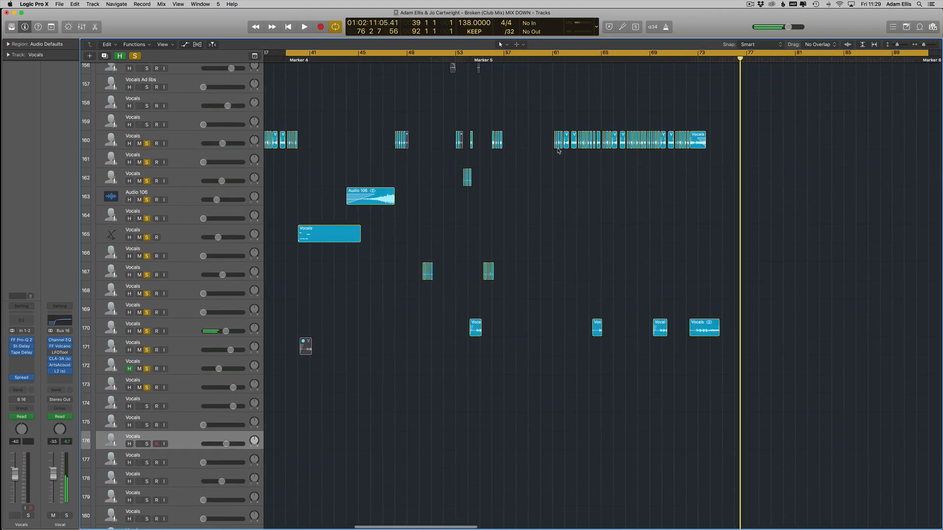
click(136, 57)
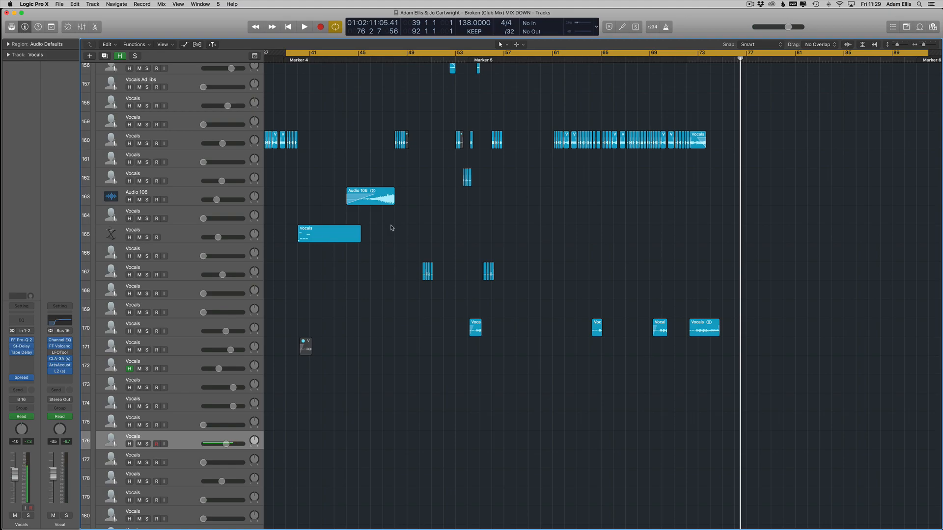
scroll(391, 228, up, 8)
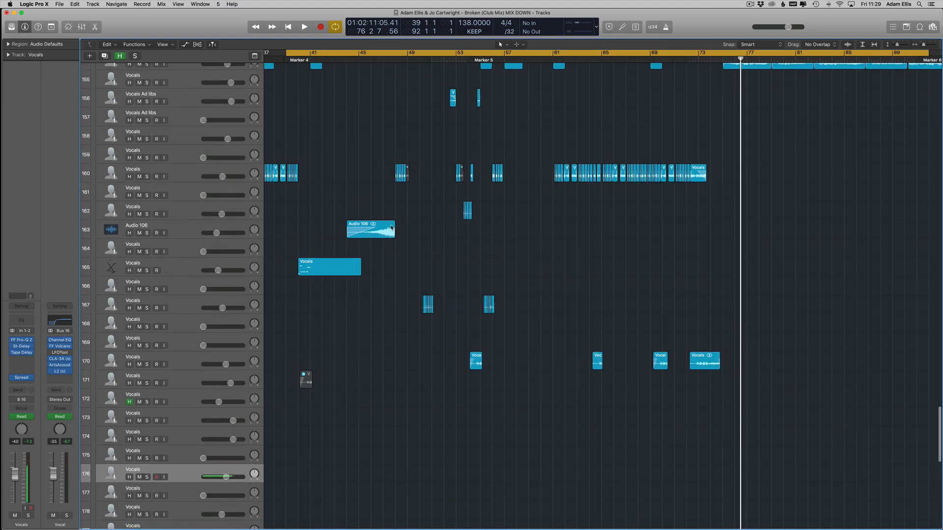
scroll(402, 183, down, 10)
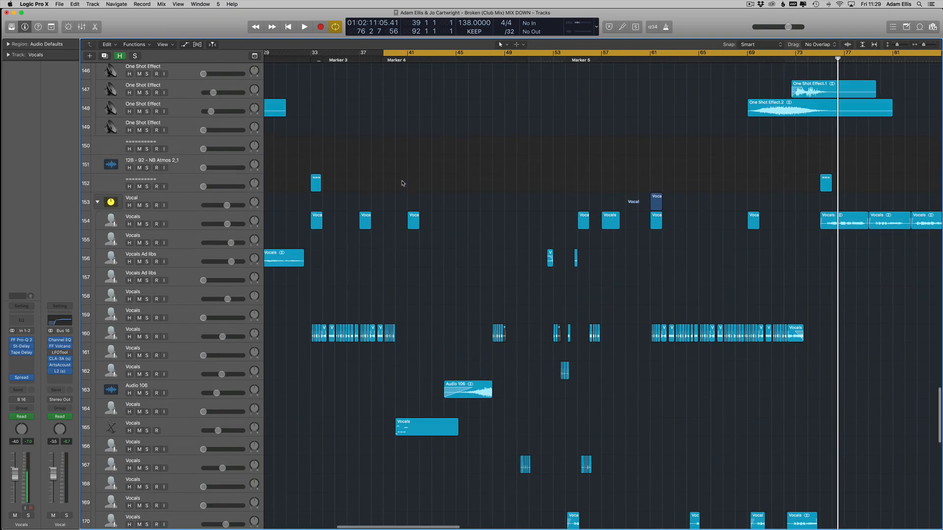
scroll(394, 130, up, 1)
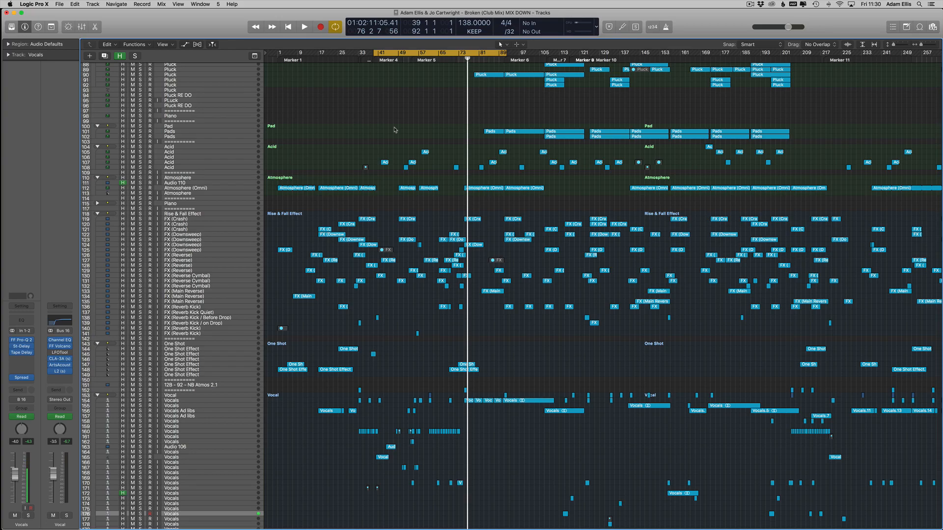
scroll(394, 130, down, 1)
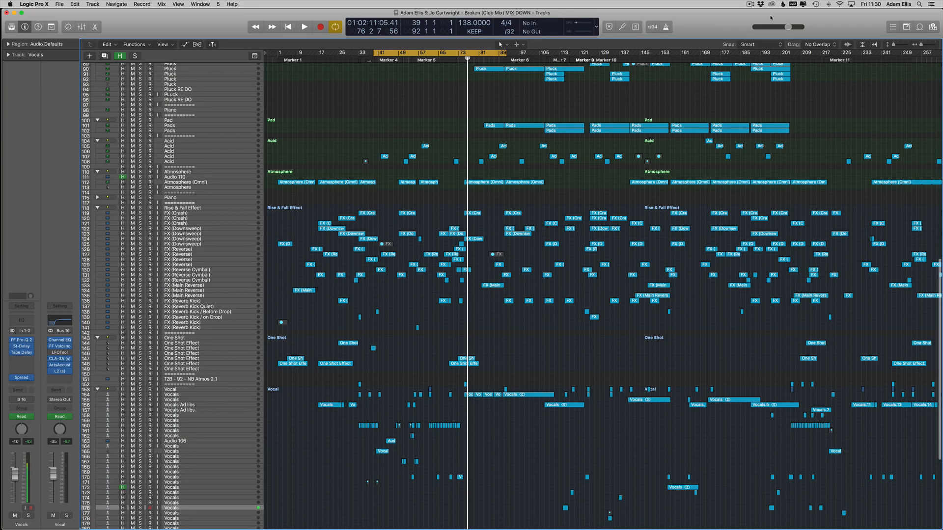